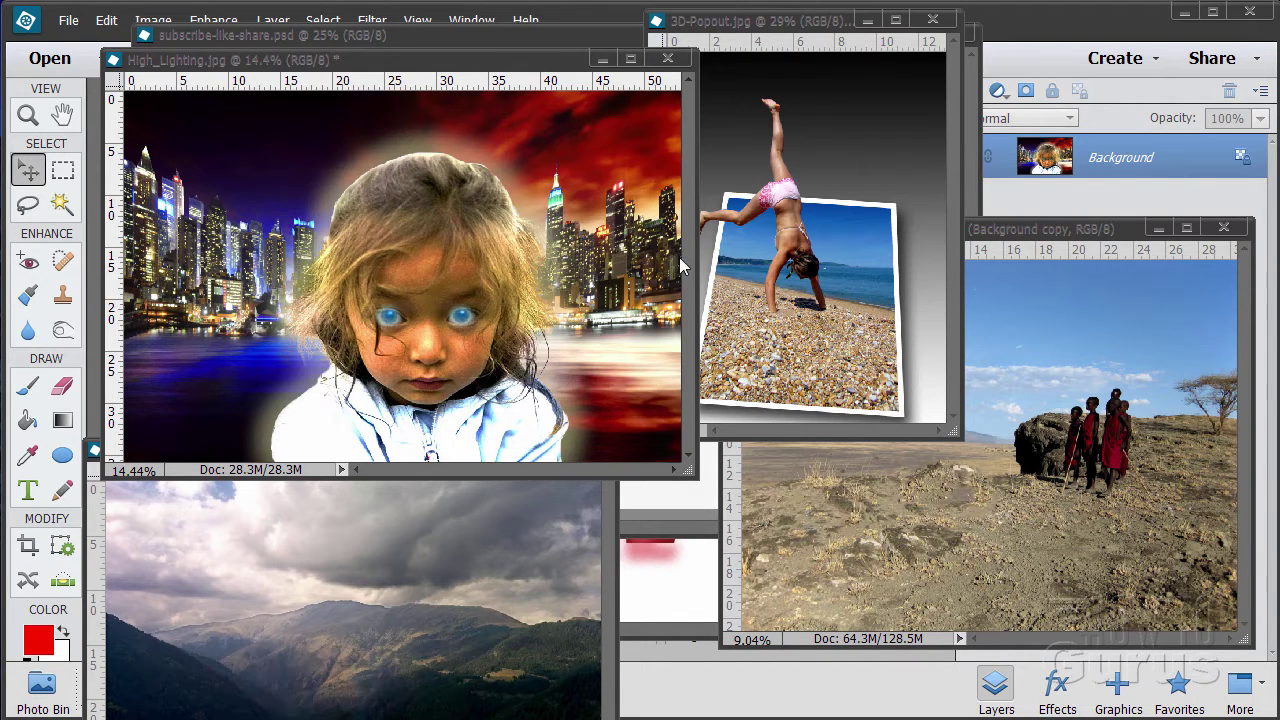
Step: Minimize High_Lighting, 3D-Popout, the Tanzania image and mountains01, and close description.jpg
left_click(602, 59)
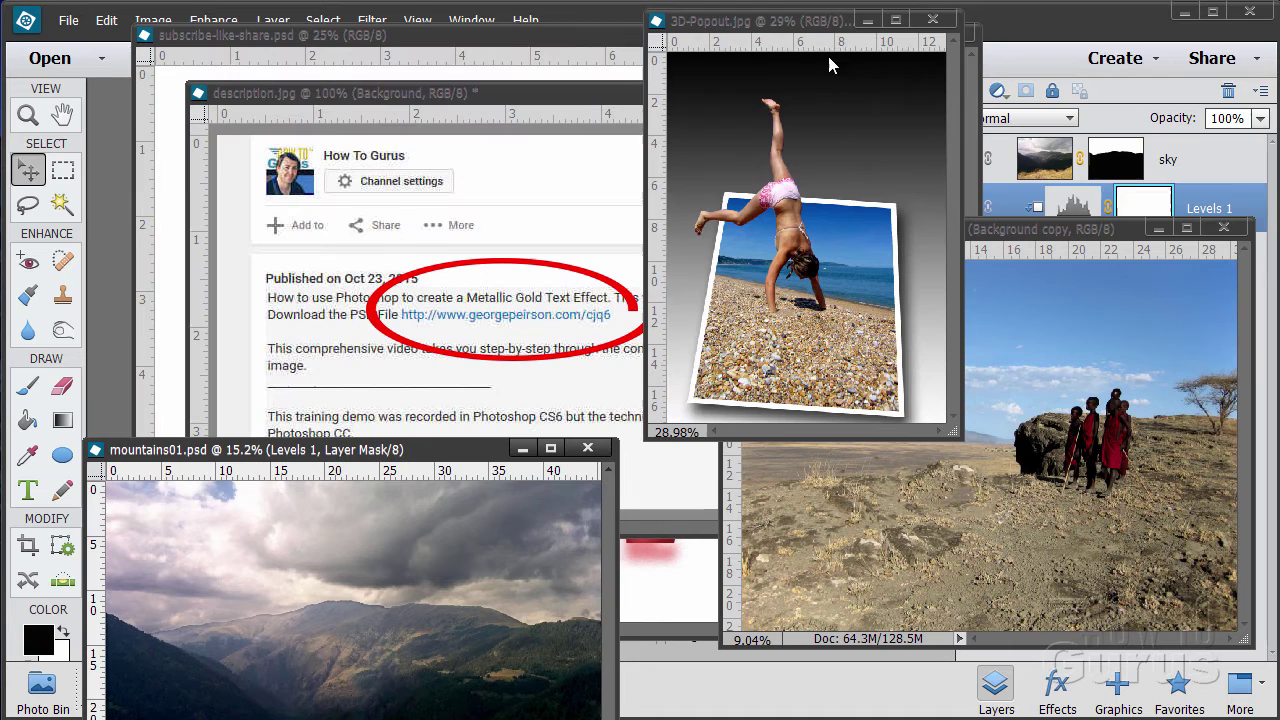
left_click(867, 21)
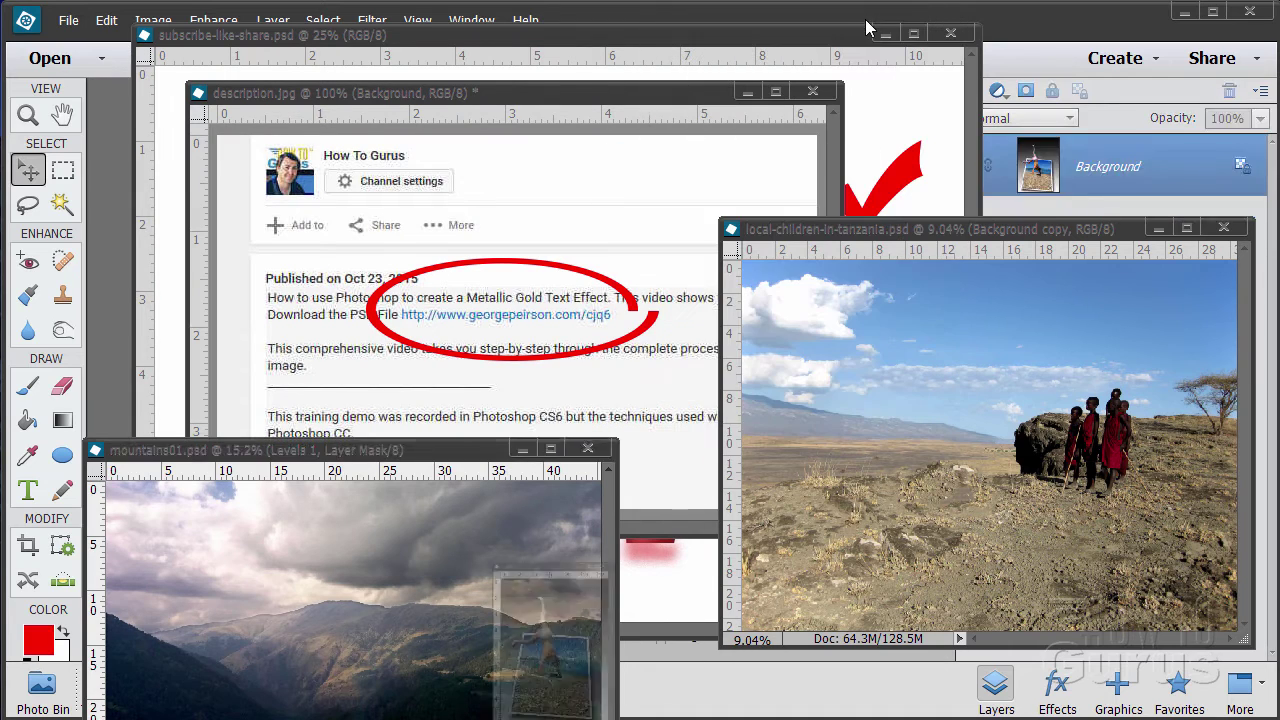
left_click(1158, 229)
left_click(522, 449)
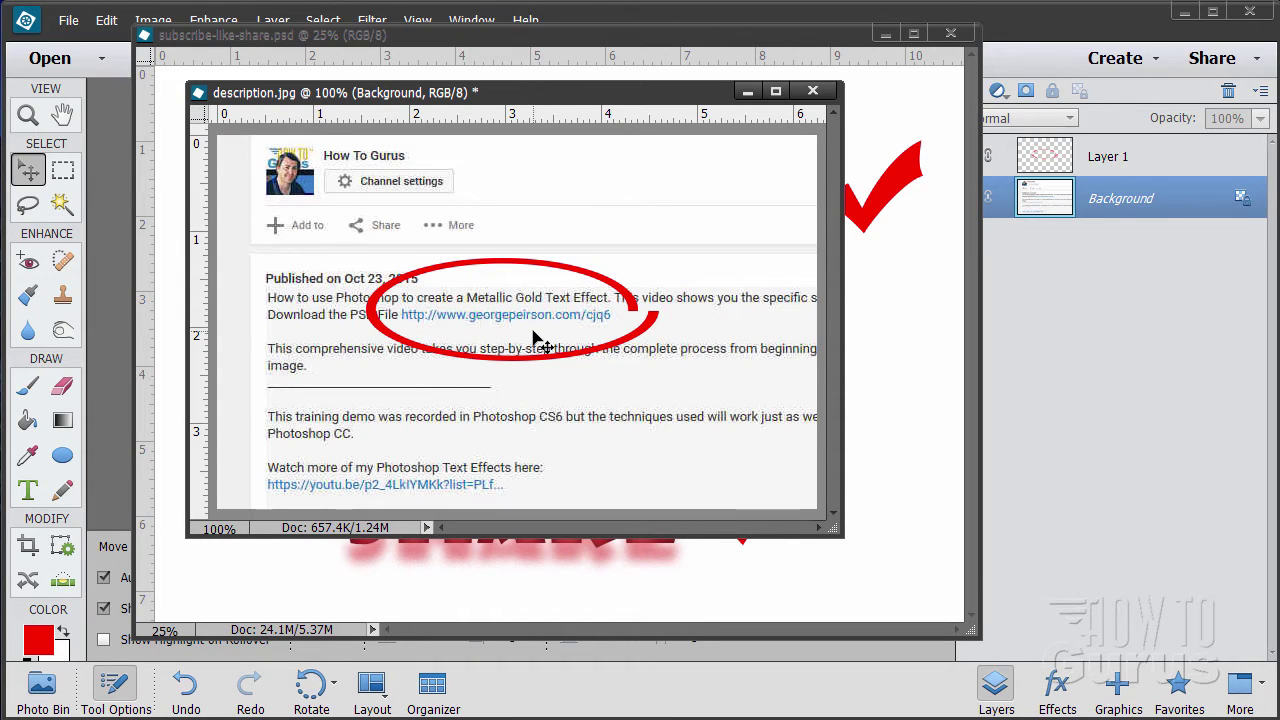
left_click(812, 91)
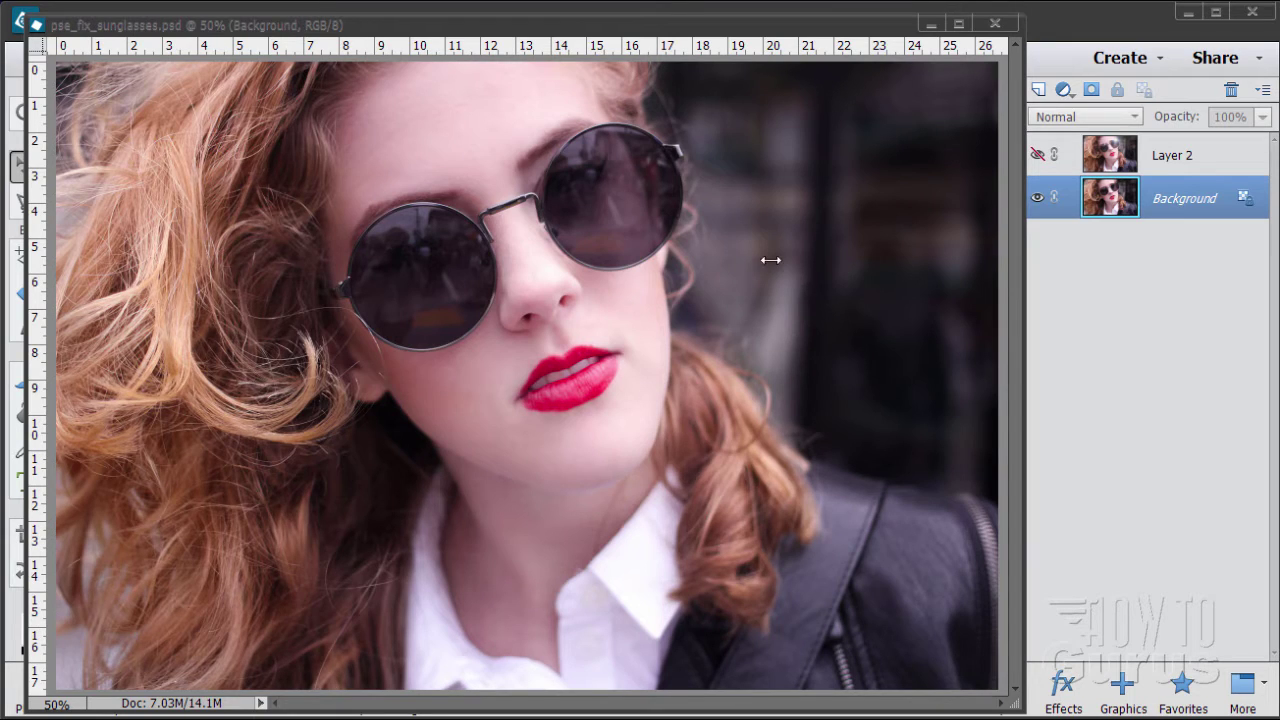
Step: Briefly show Layer 2's lens-flare highlights, then hide the layer again
left_click(1037, 156)
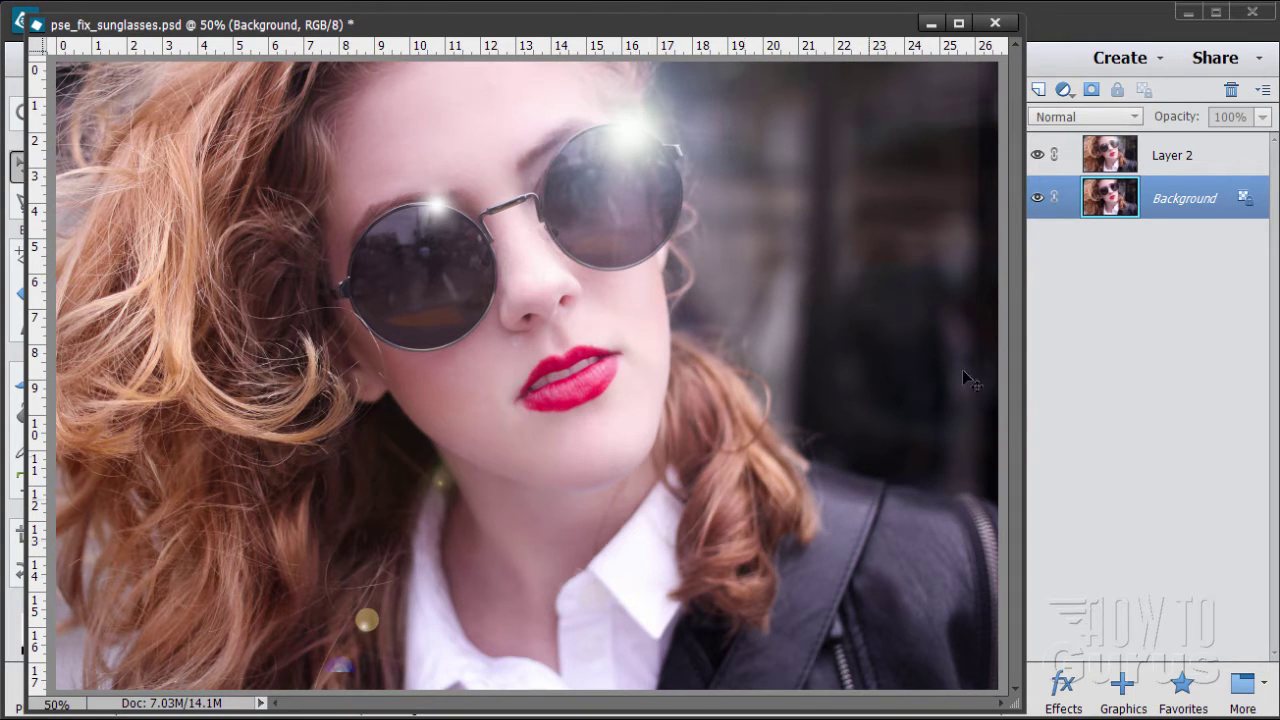
left_click(1037, 156)
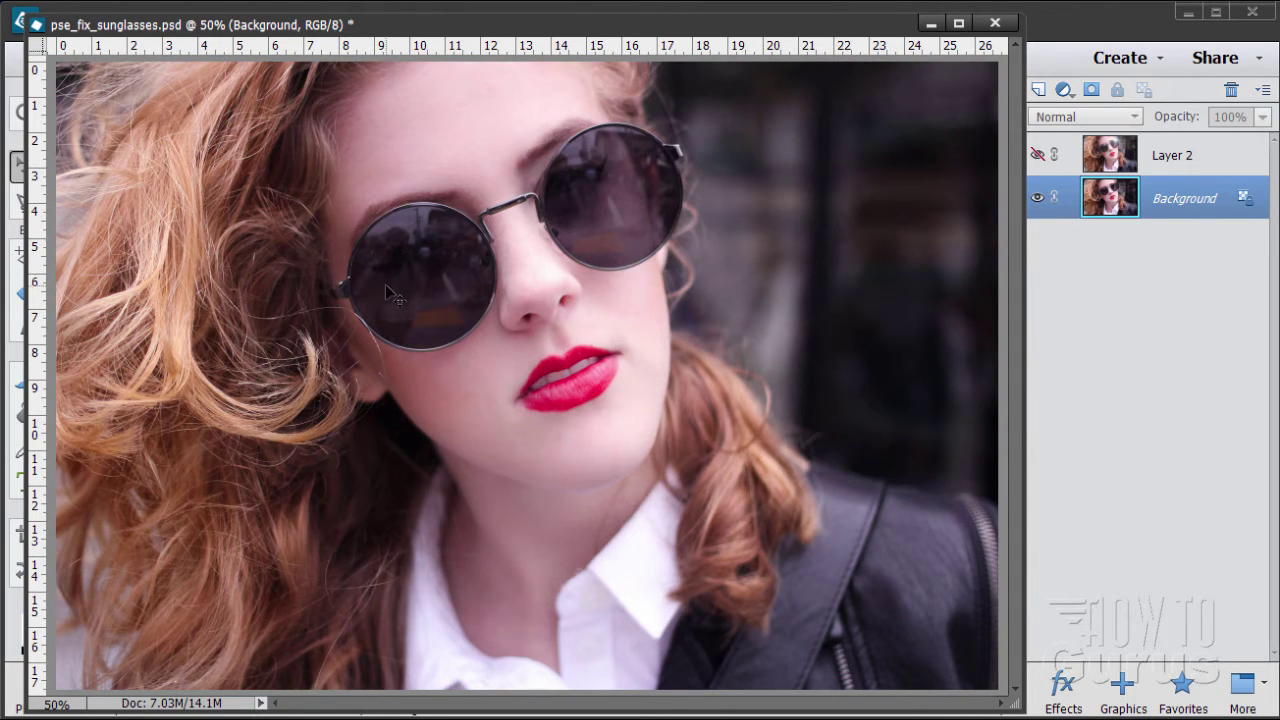
Step: Zoom in to 200% on the sunglasses with the Zoom tool
left_click_drag(434, 32, 517, 29)
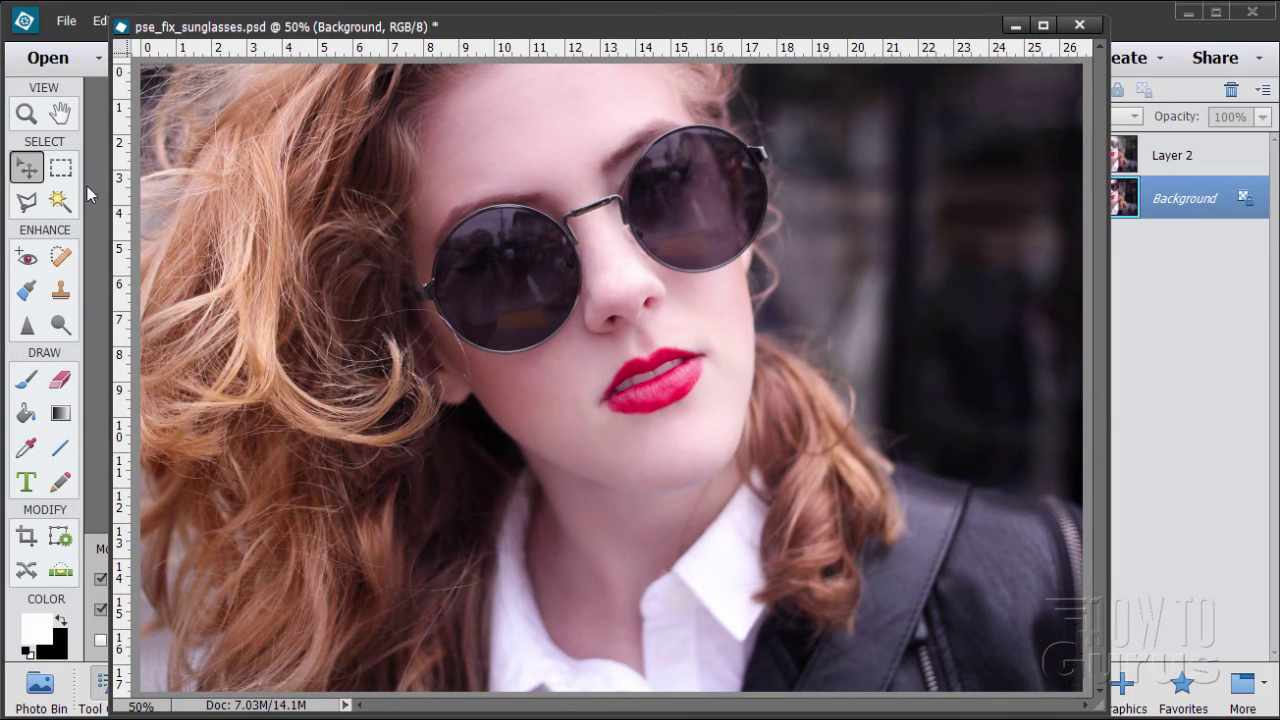
left_click(29, 114)
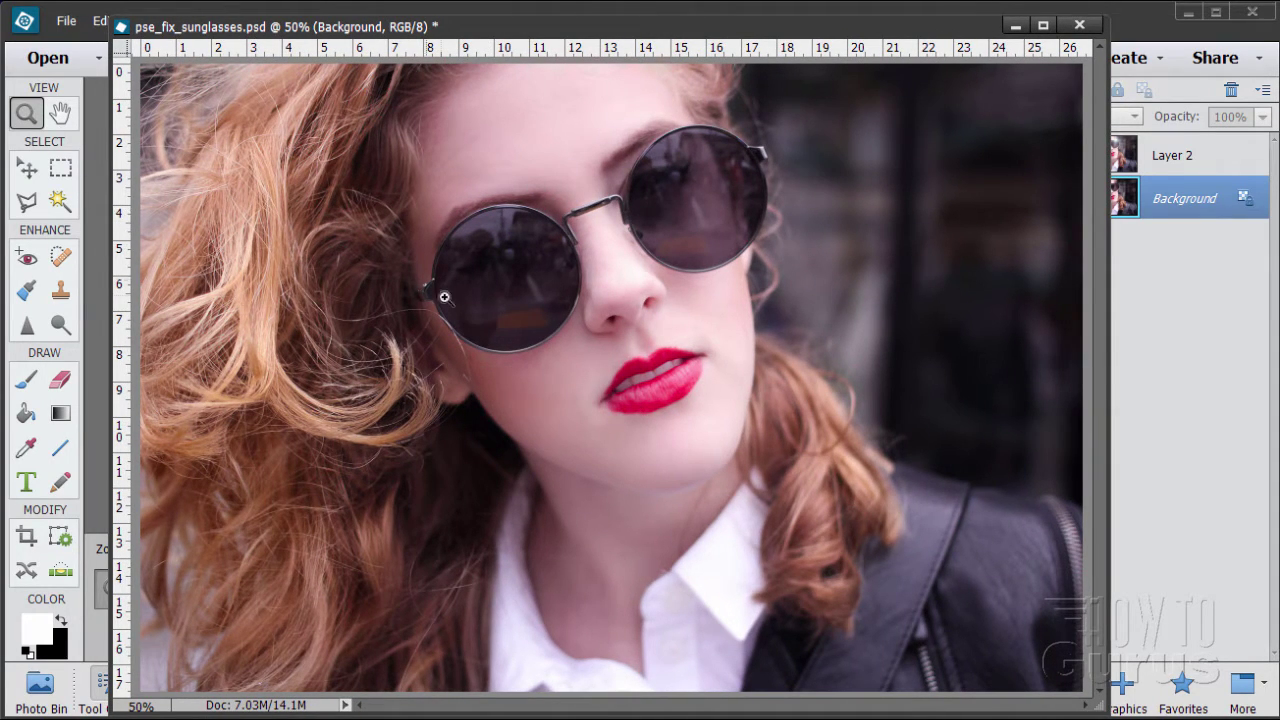
left_click(697, 207)
left_click(733, 231)
left_click(740, 224)
Step: Scroll the view over to the left-hand lens showing the photographer's reflection
scroll(830, 260, "up", 2)
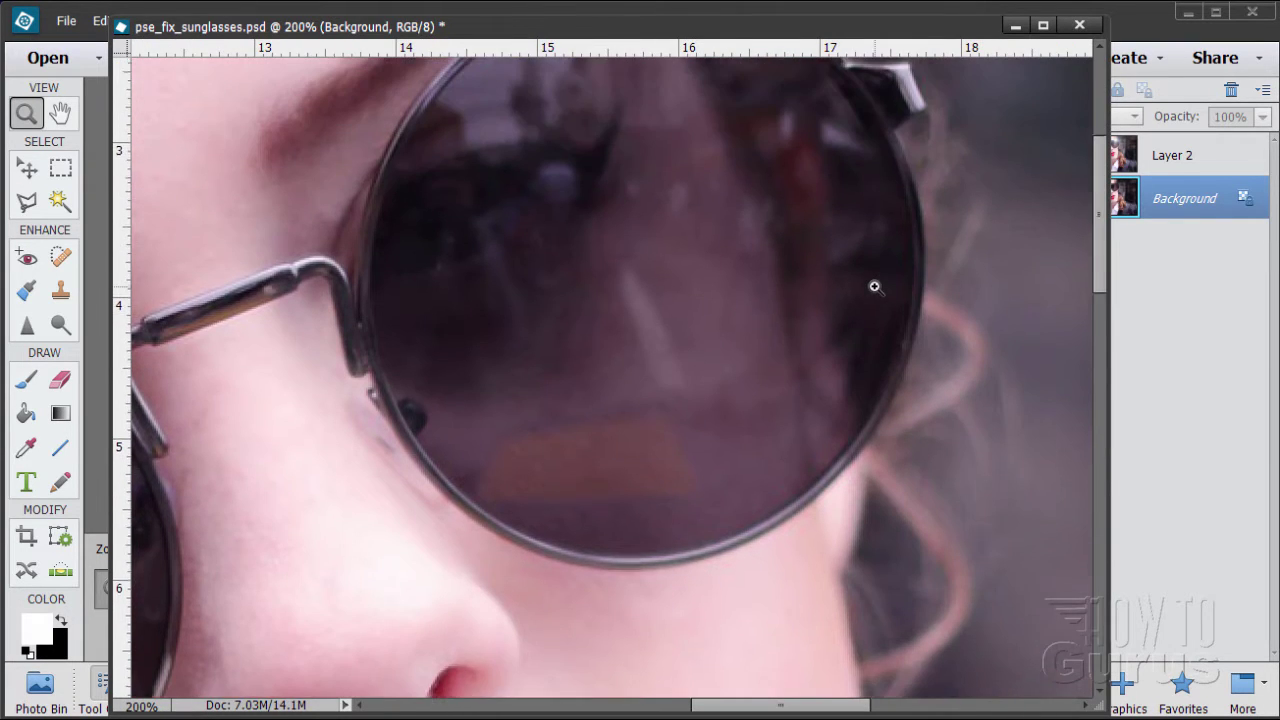
scroll(875, 287, "up", 1)
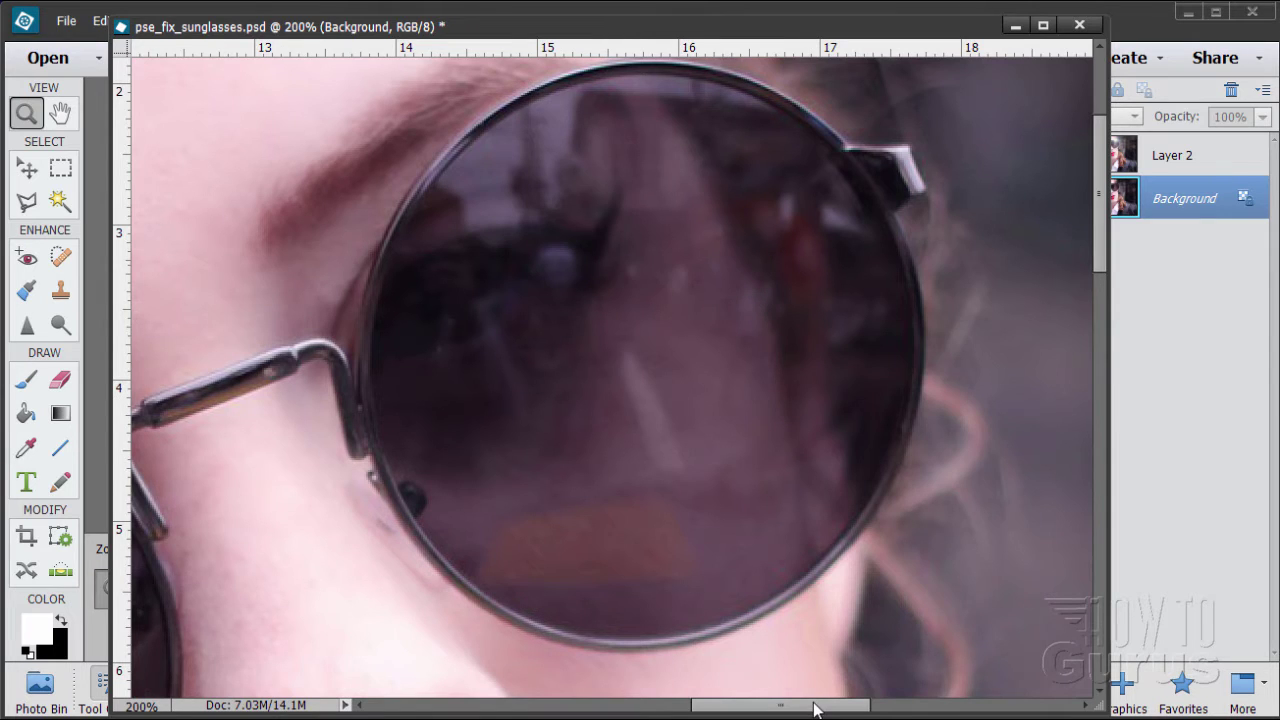
left_click_drag(815, 710, 700, 710)
scroll(792, 500, "down", 2)
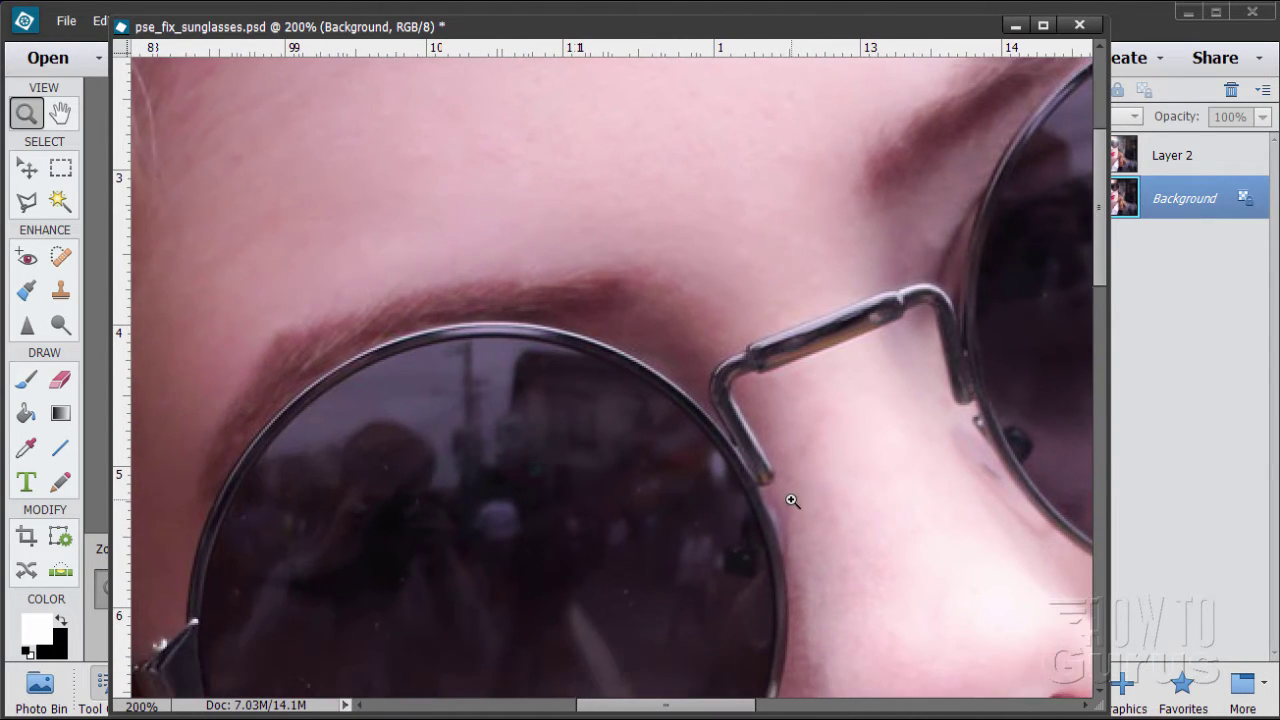
scroll(792, 500, "down", 5)
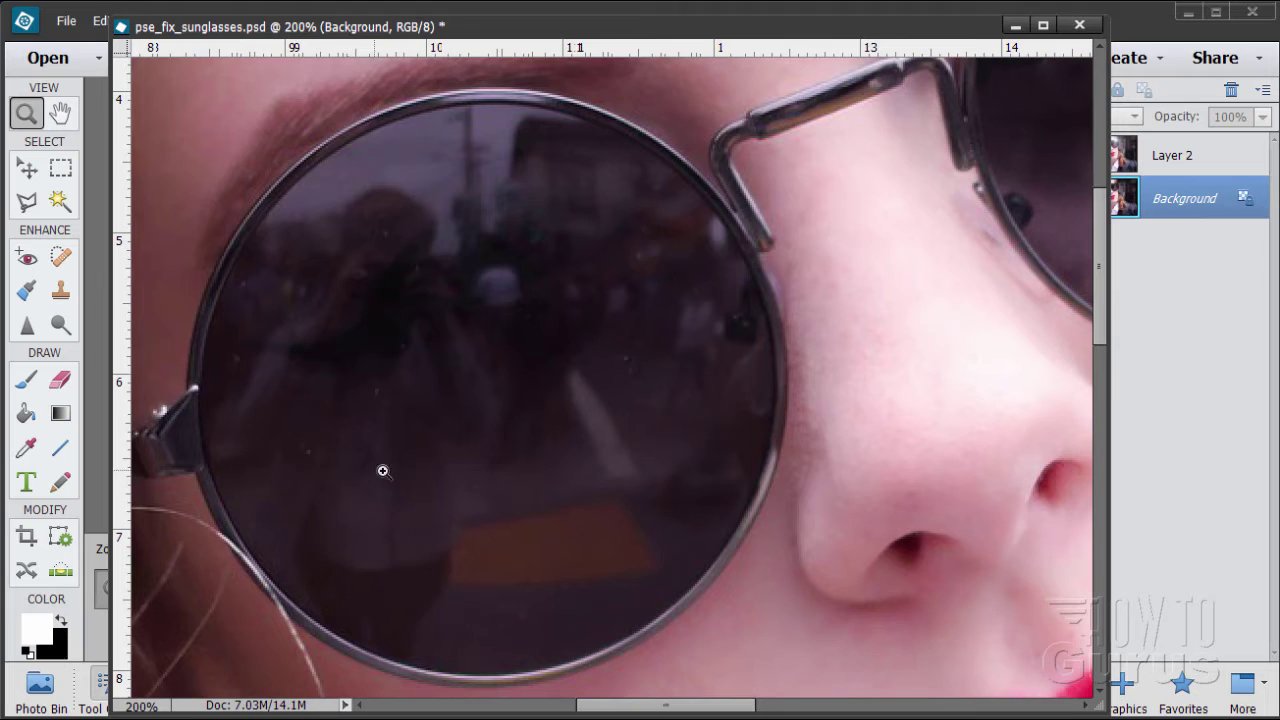
scroll(386, 426, "down", 2)
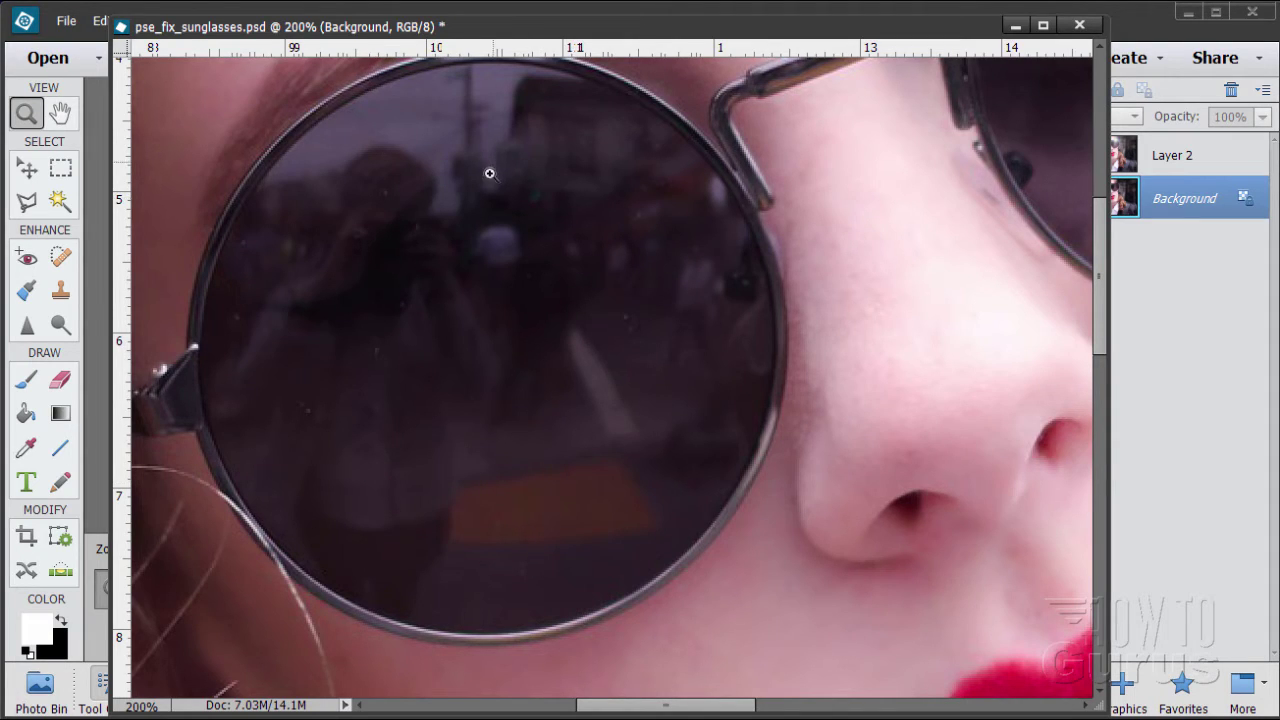
left_click(26, 174)
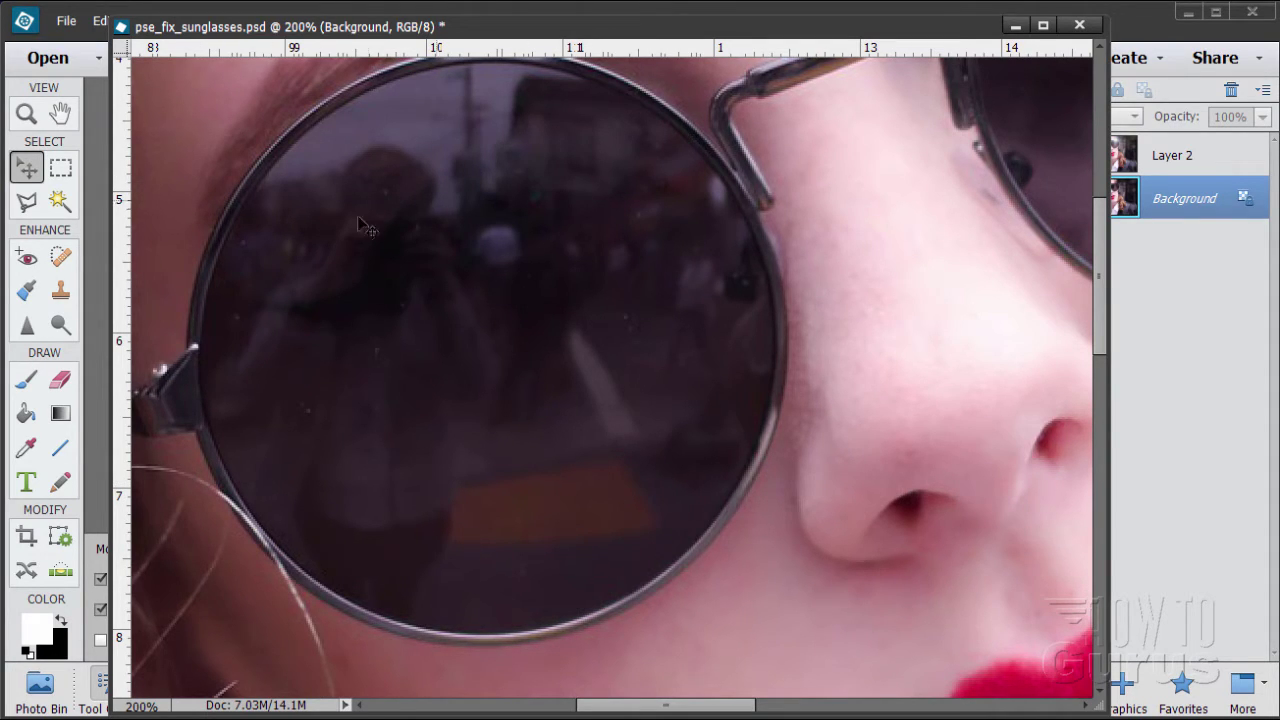
scroll(550, 282, "up", 2)
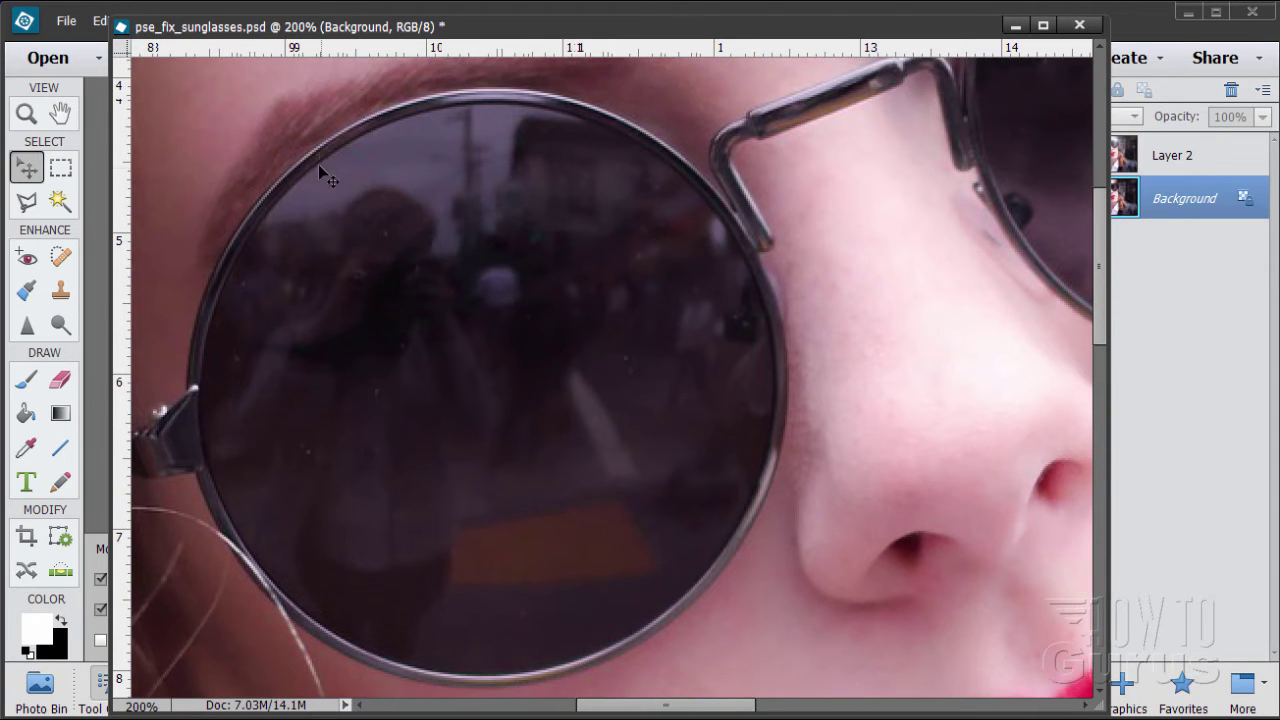
left_click(27, 204)
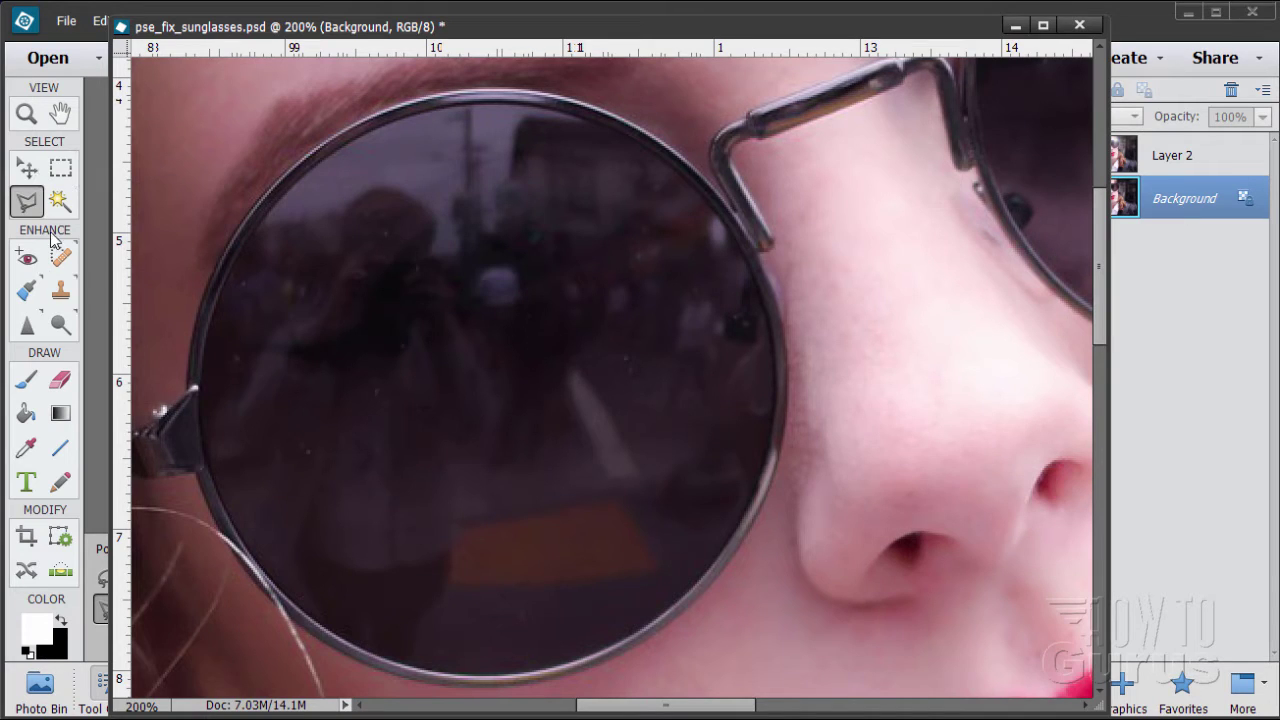
Step: Place guides touching the top and left edges of the left lens
left_click(30, 170)
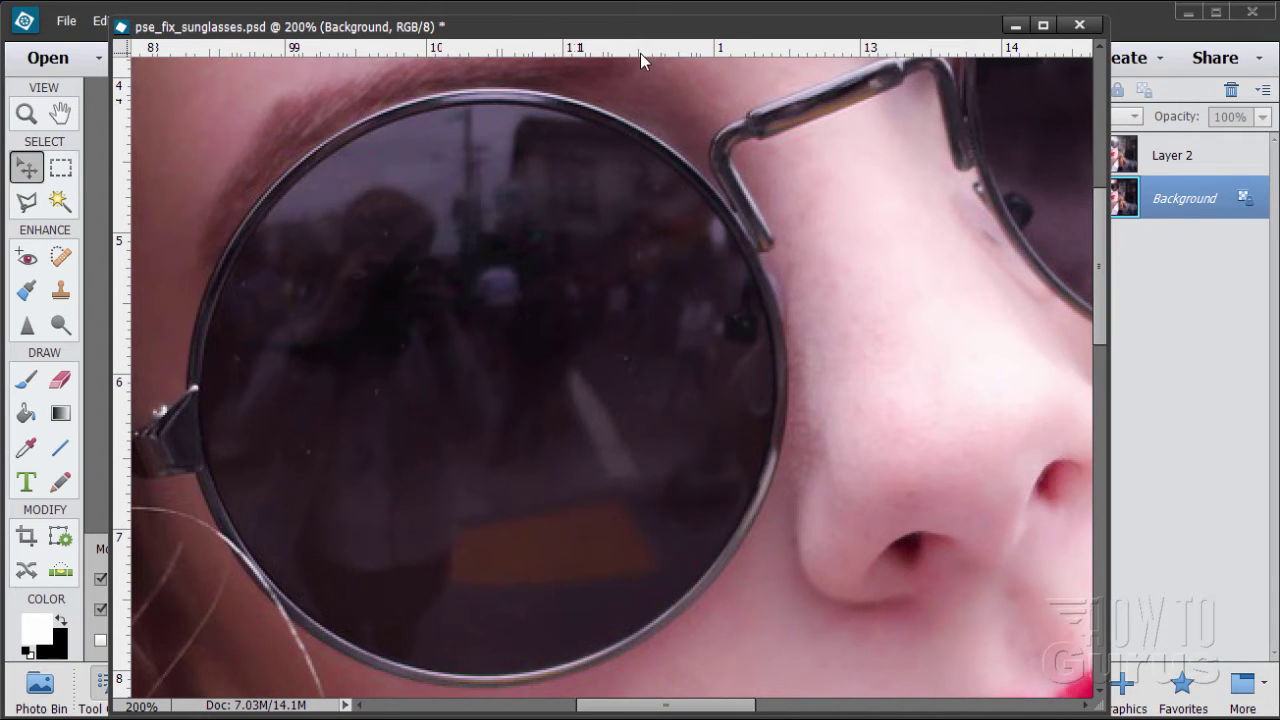
left_click_drag(688, 50, 692, 103)
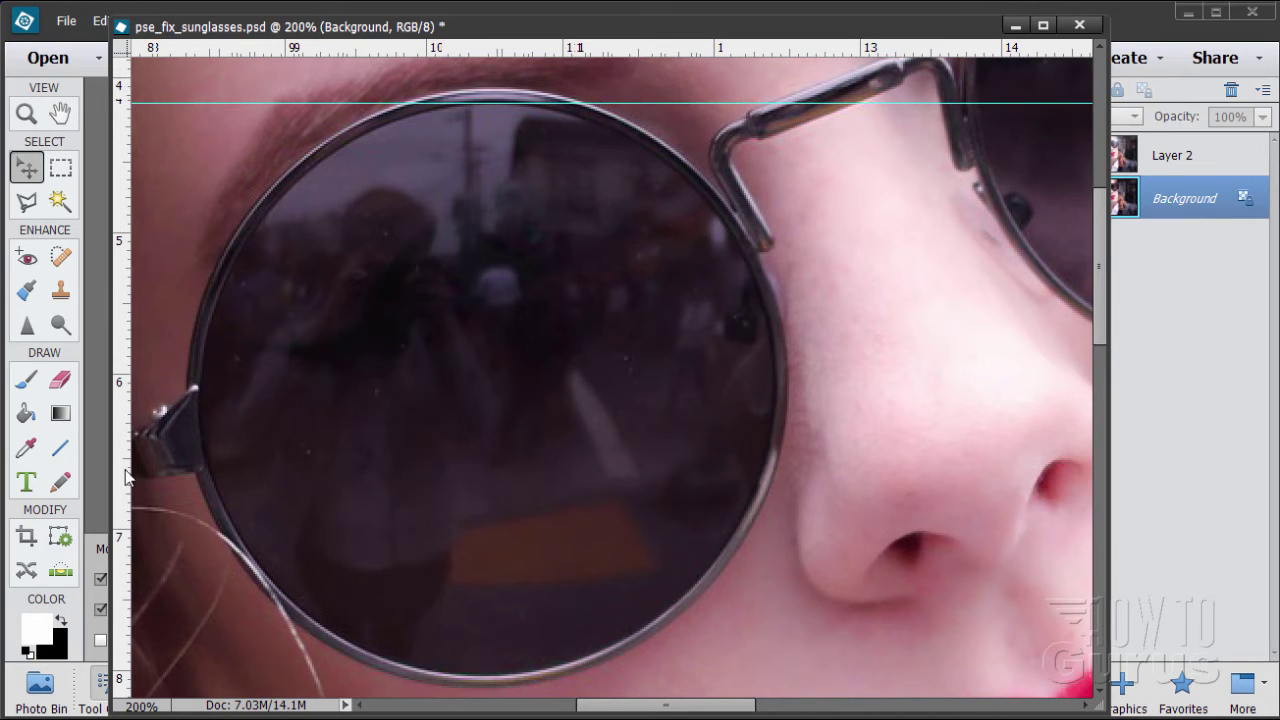
left_click_drag(124, 490, 197, 496)
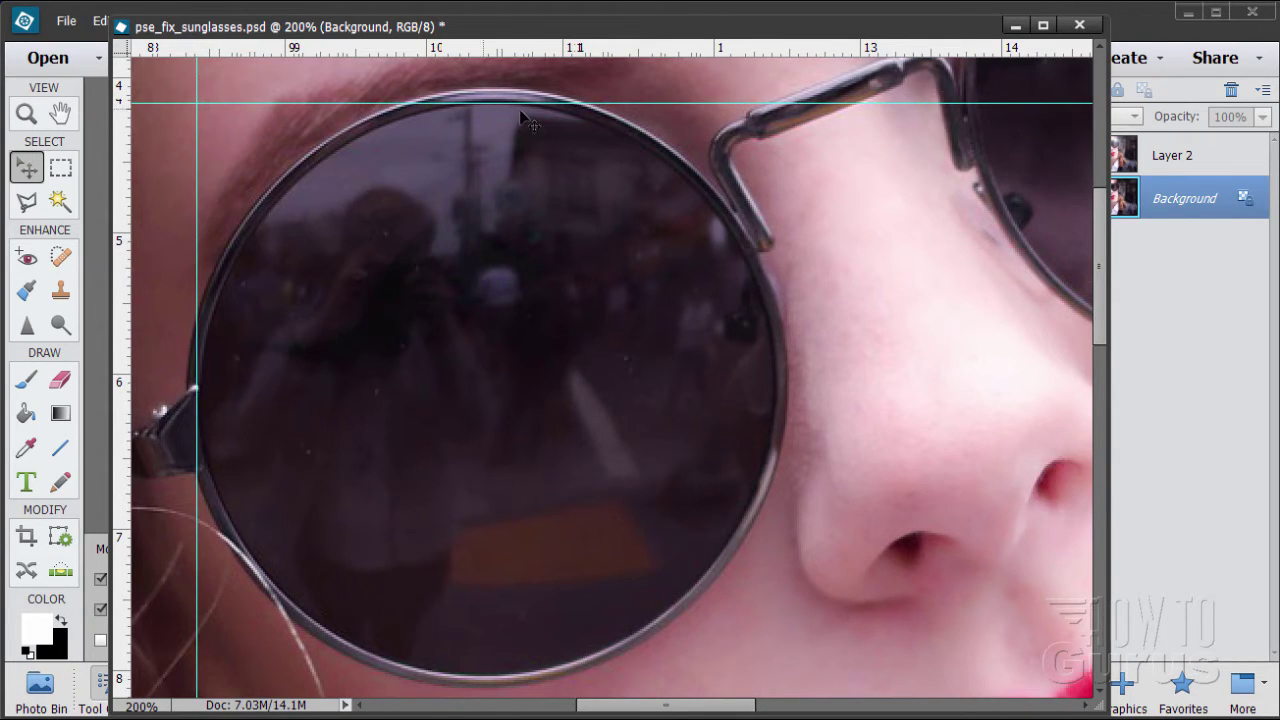
left_click_drag(610, 100, 618, 100)
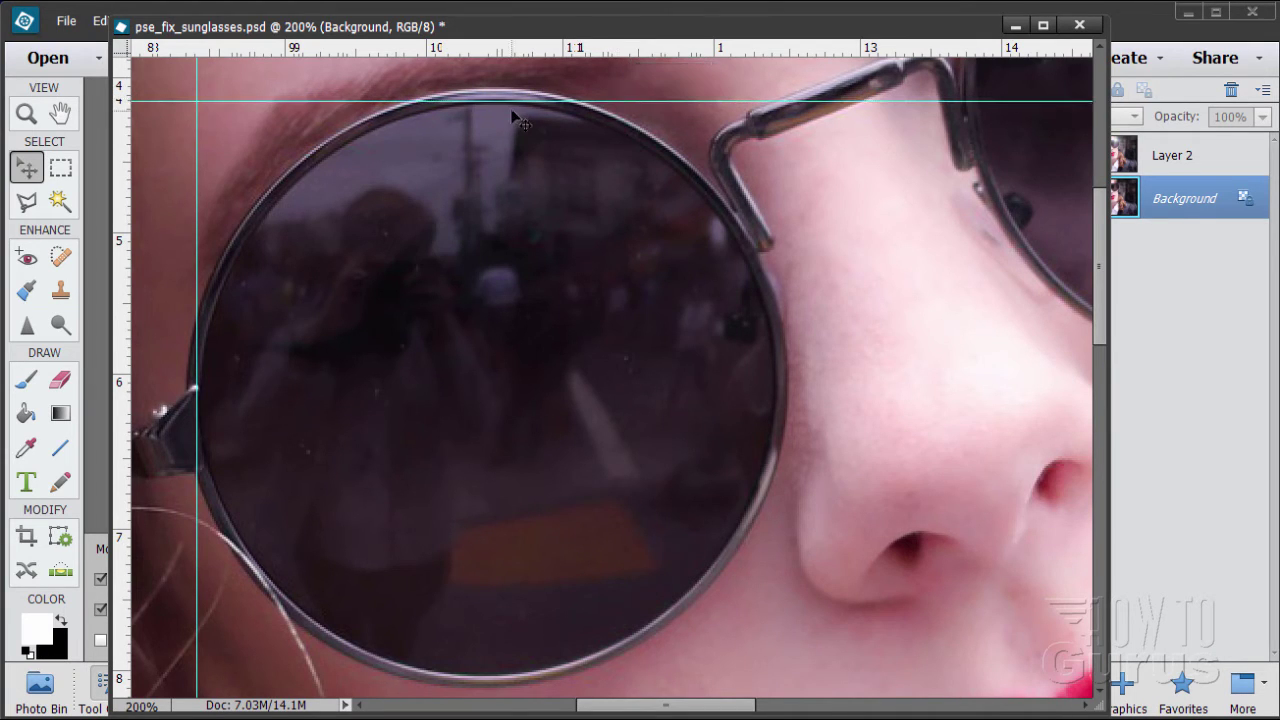
Step: Draw a circular Elliptical Marquee selection around the left lens from the guide intersection
left_click(63, 167)
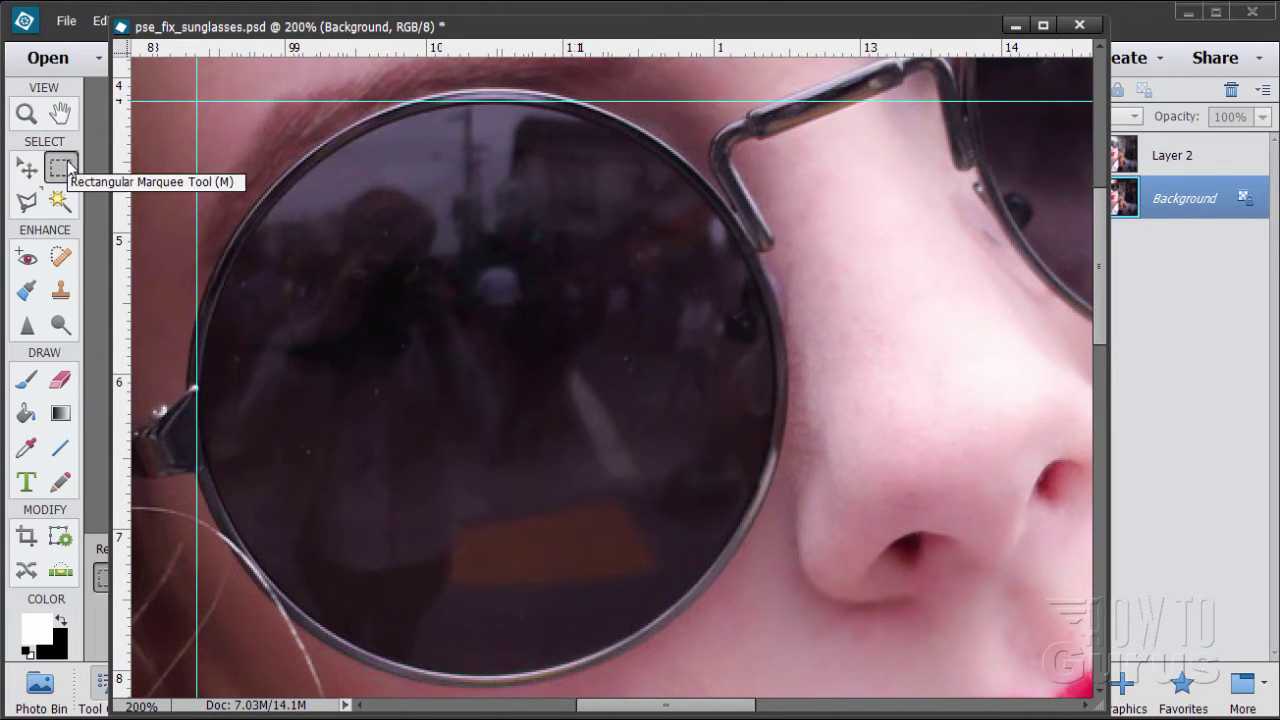
left_click_drag(466, 35, 572, 38)
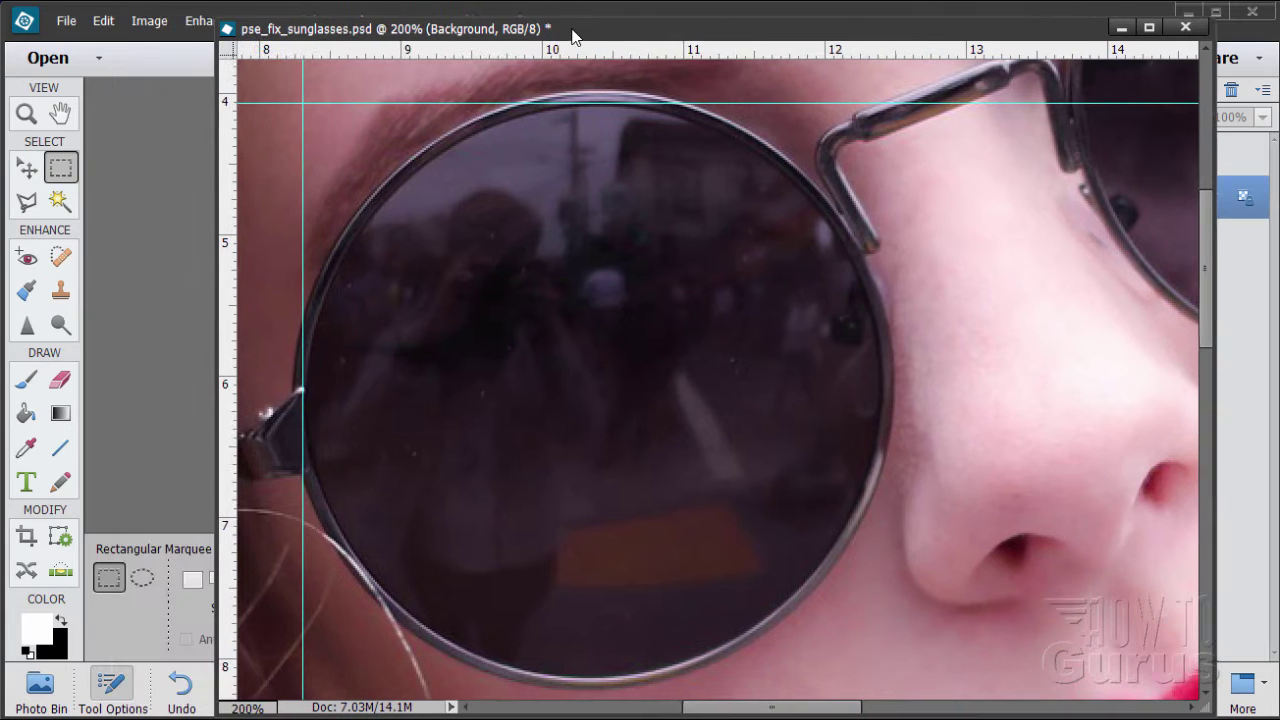
left_click(142, 578)
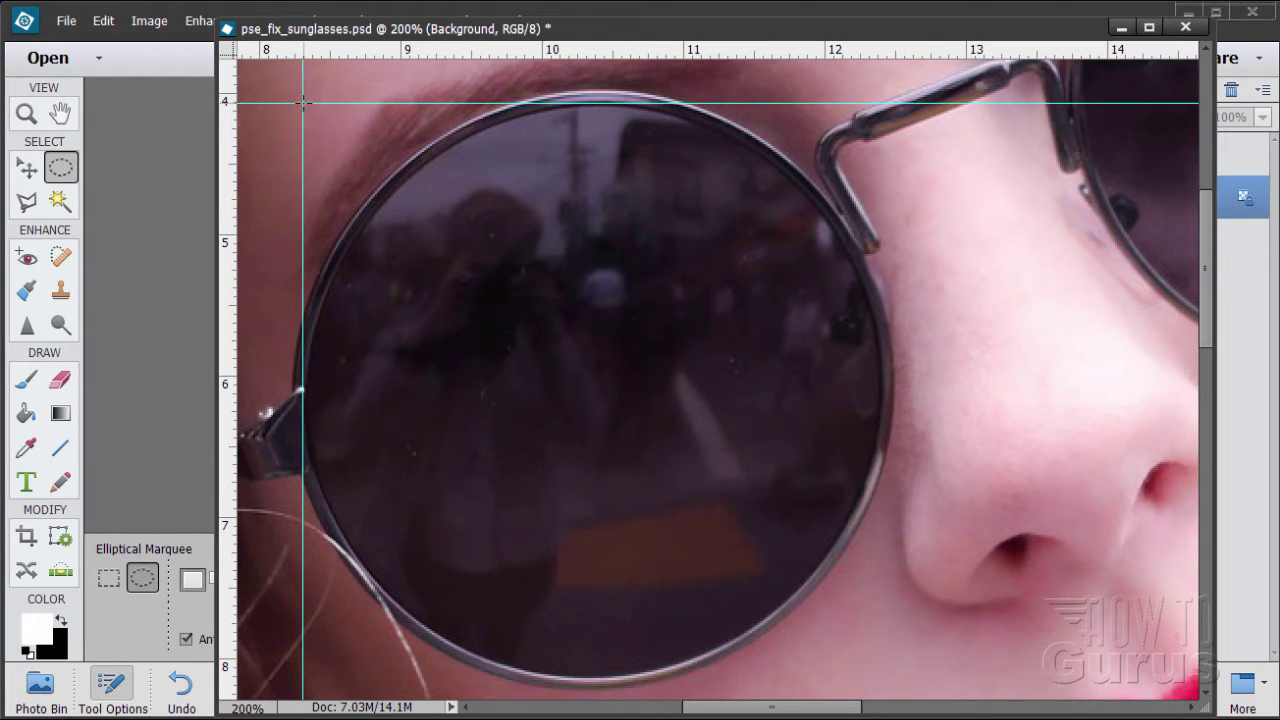
left_click_drag(303, 102, 1054, 678)
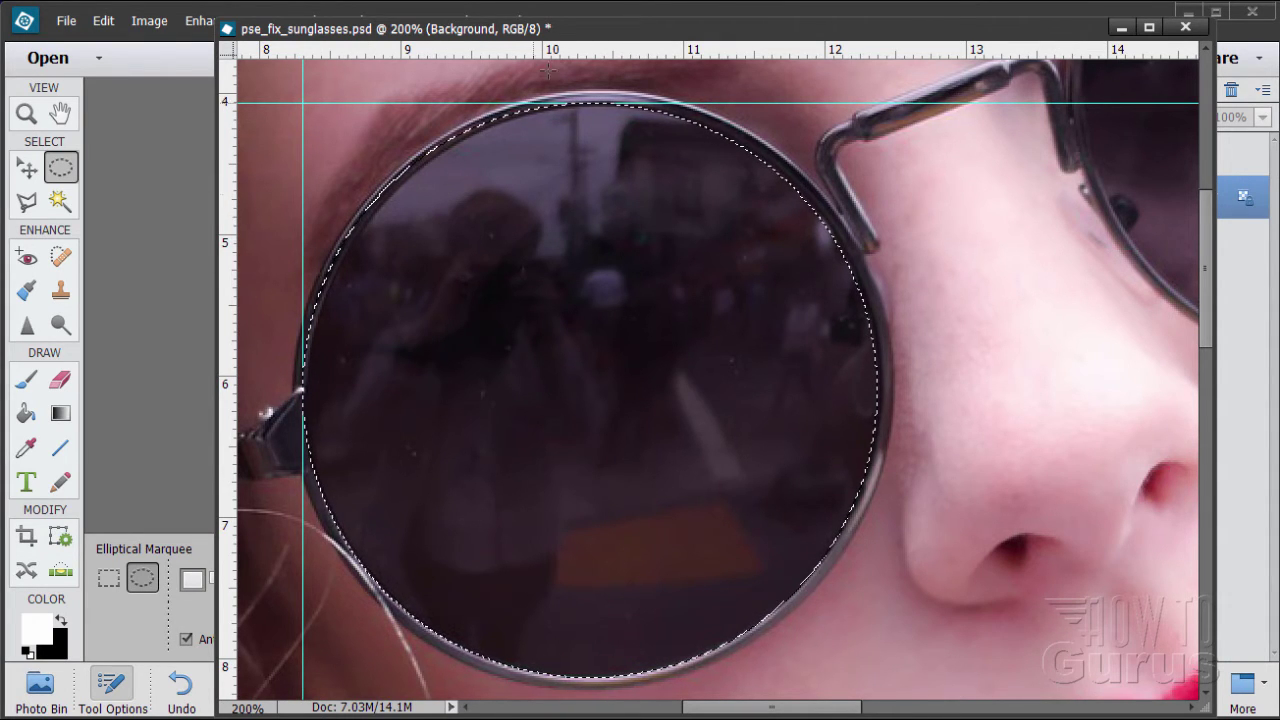
left_click_drag(606, 38, 505, 65)
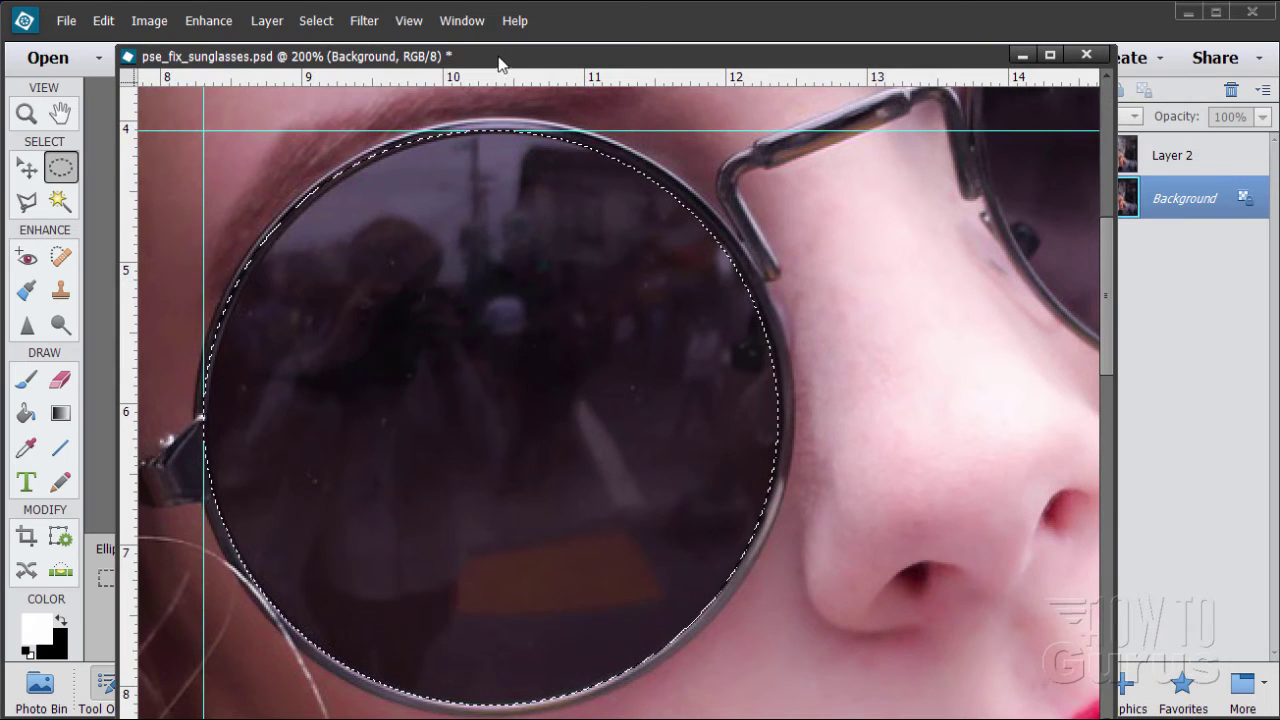
Step: Transform the circular selection so it sits snugly inside the left lens rim
left_click(316, 21)
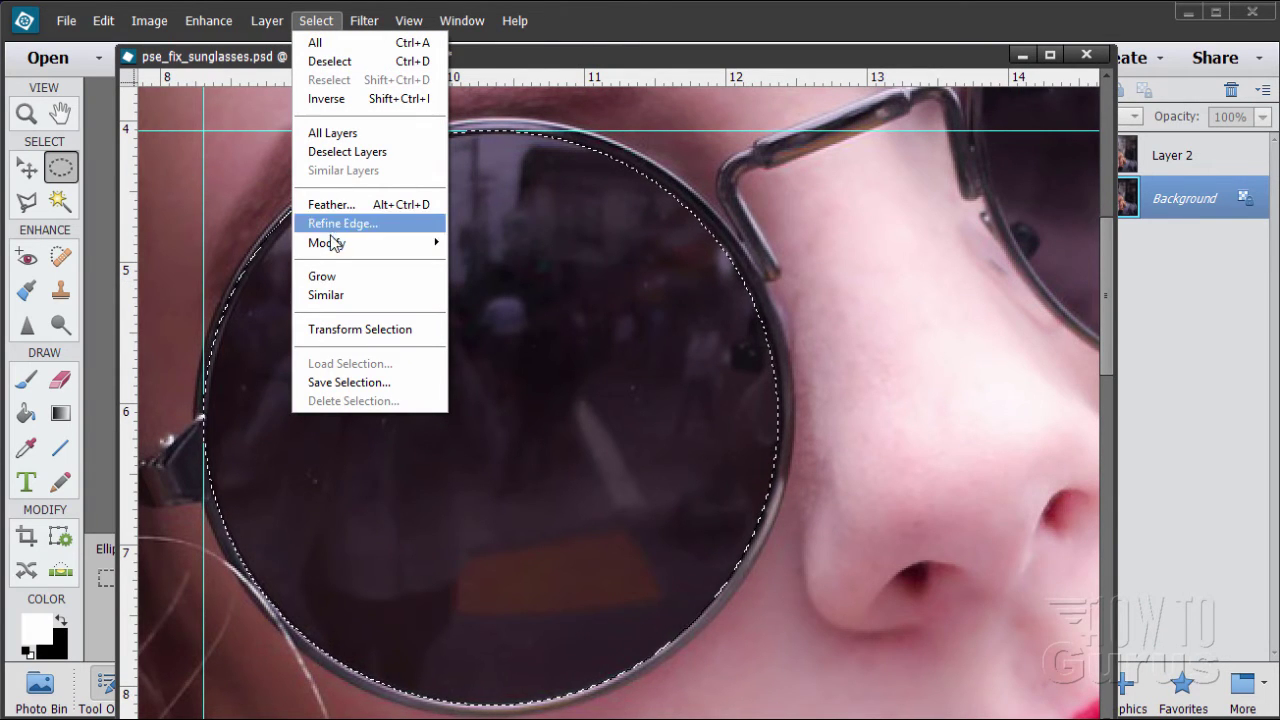
left_click(342, 333)
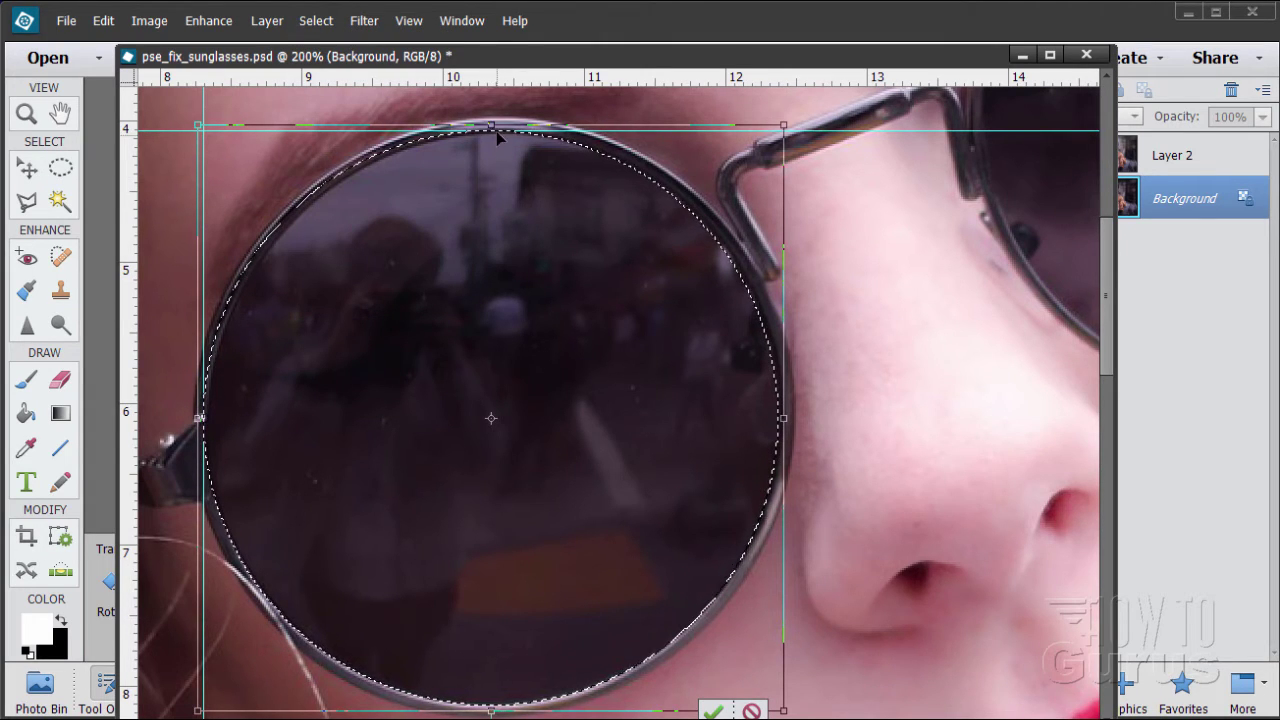
left_click_drag(492, 124, 492, 129)
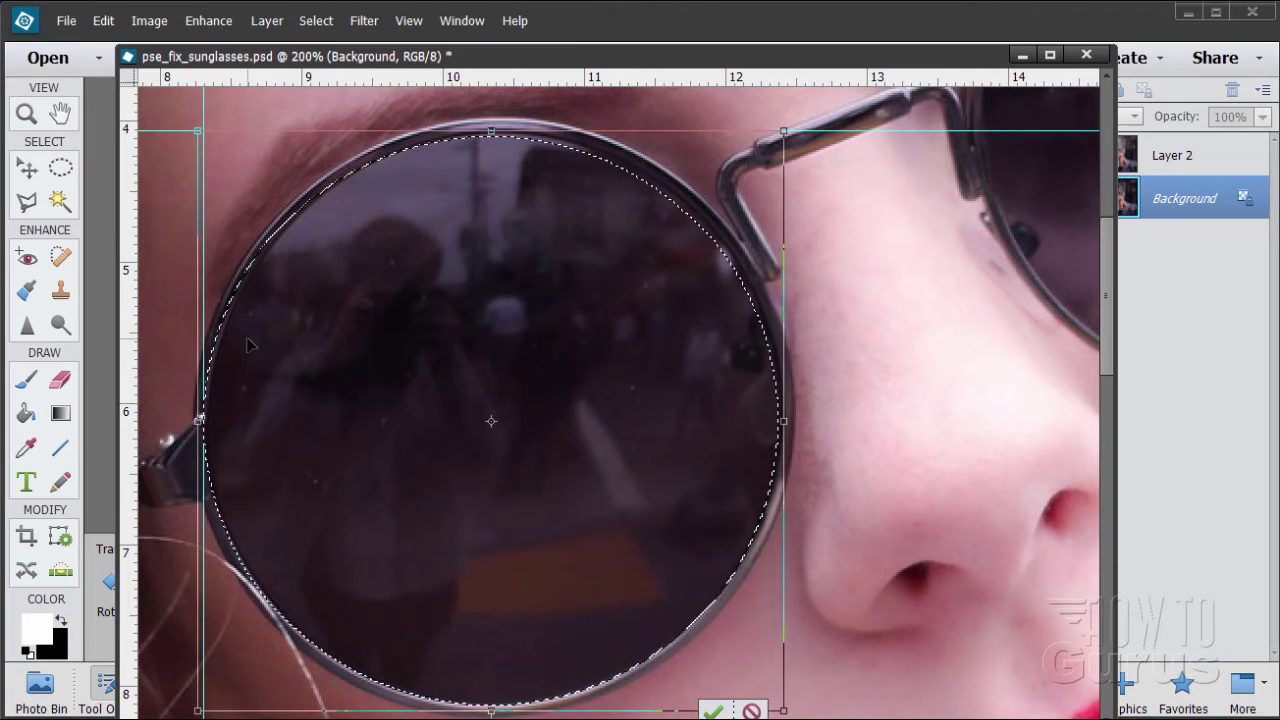
key("Right")
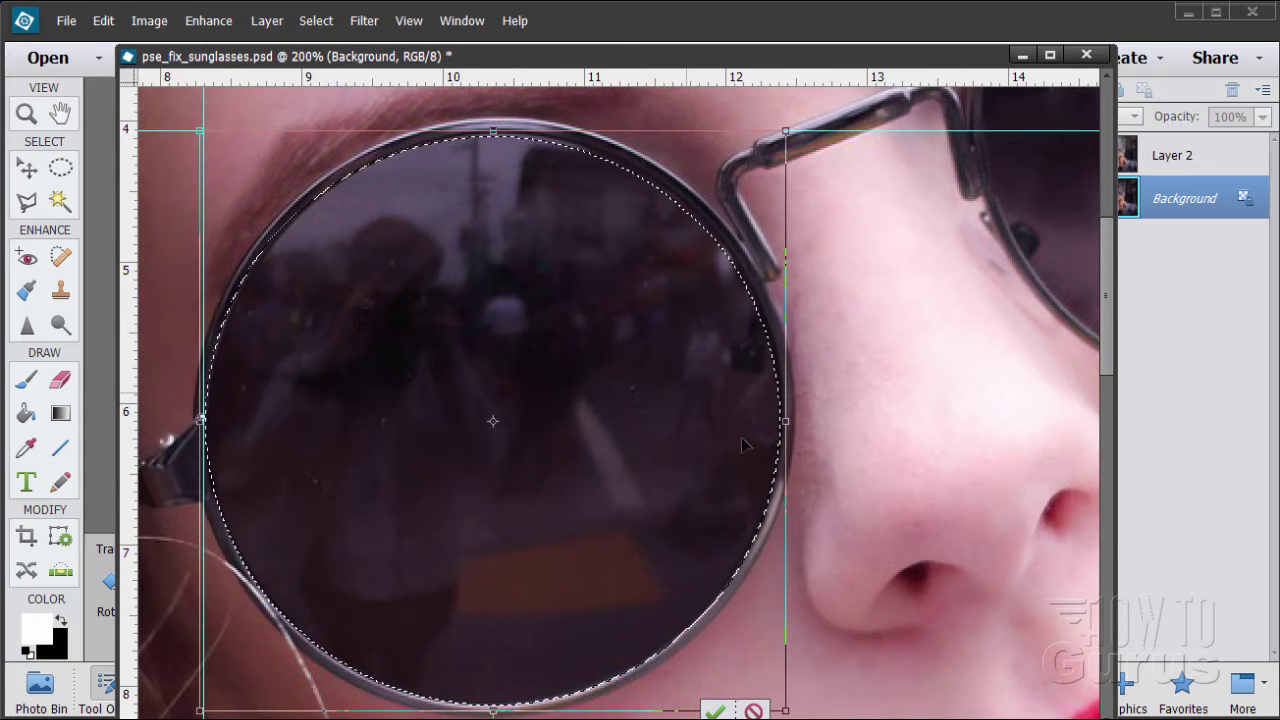
left_click(715, 711)
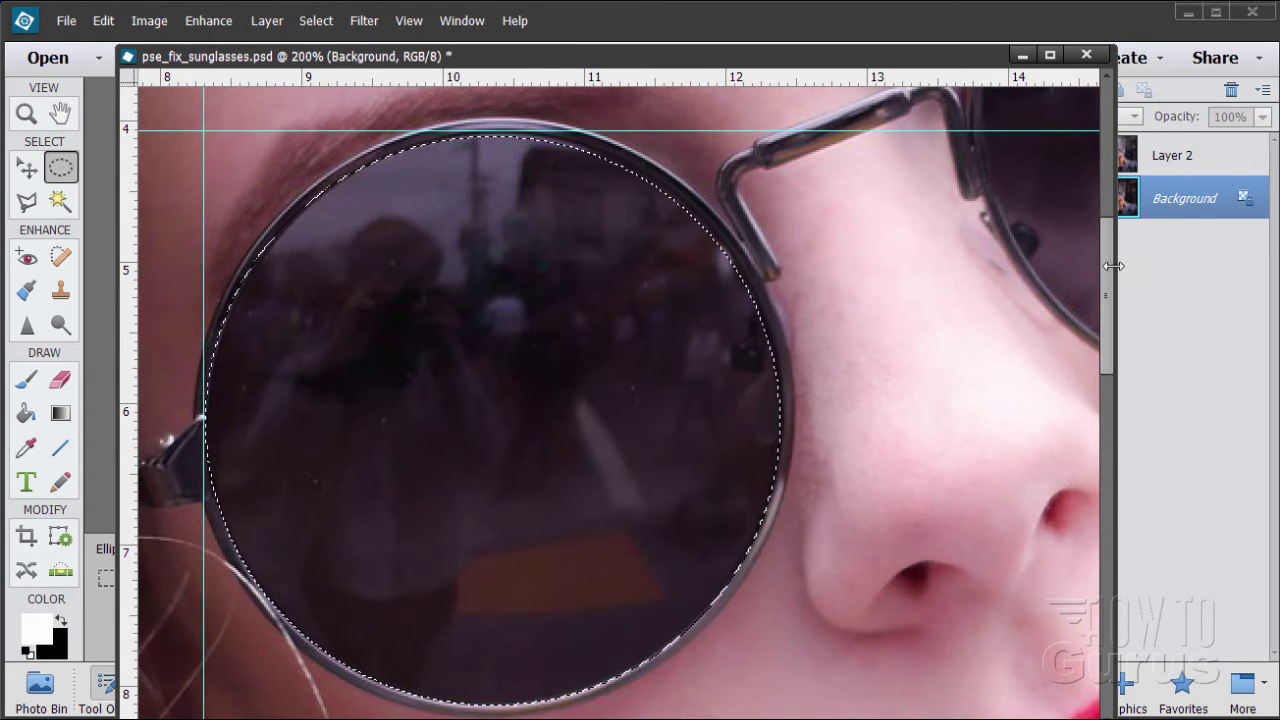
mouse_move(1107, 265)
left_mouse_down()
mouse_move(1110, 298)
mouse_move(1114, 276)
left_mouse_up()
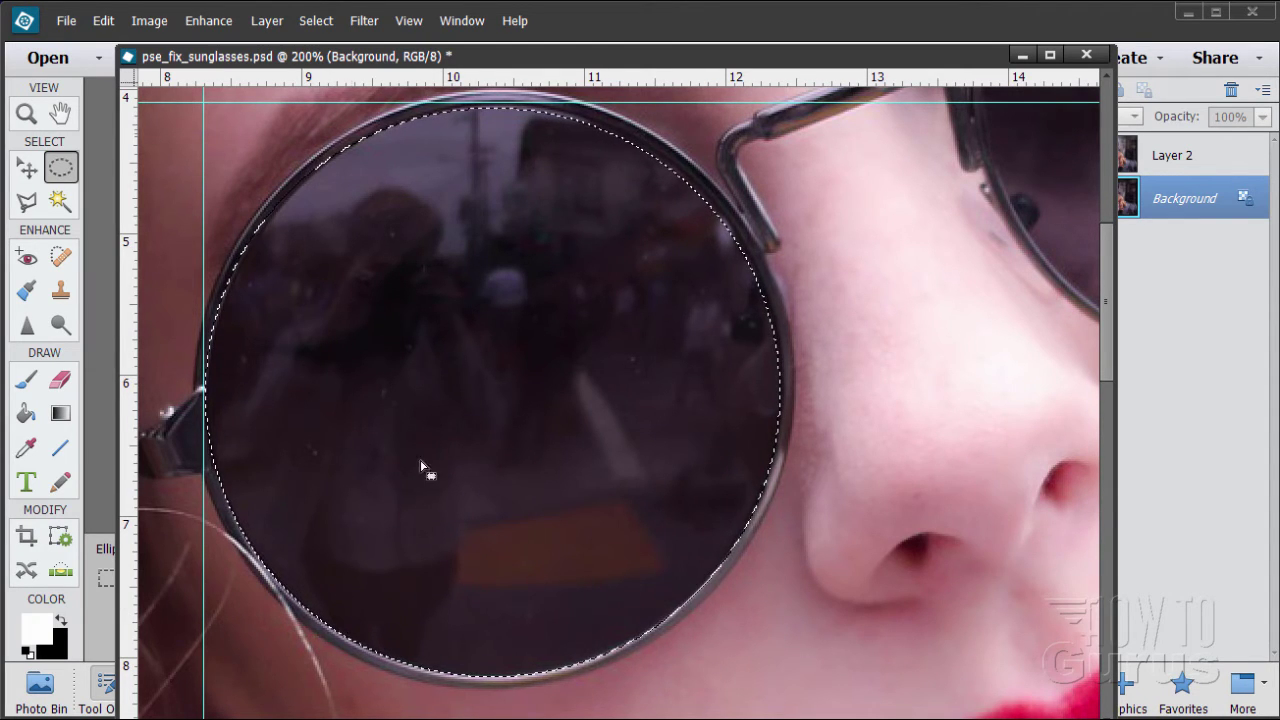
Step: Clone dark lens texture over the lower part of the left lens with the Clone Stamp
left_click(61, 291)
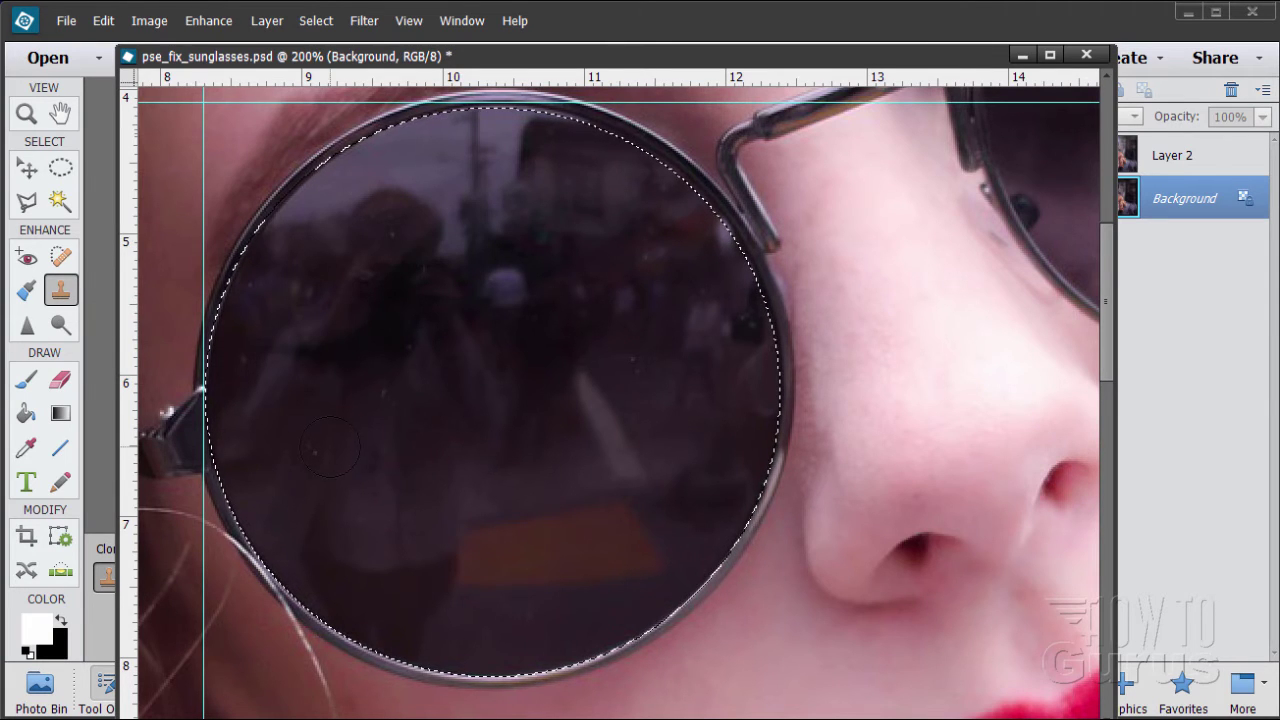
left_click_drag(557, 57, 1070, 41)
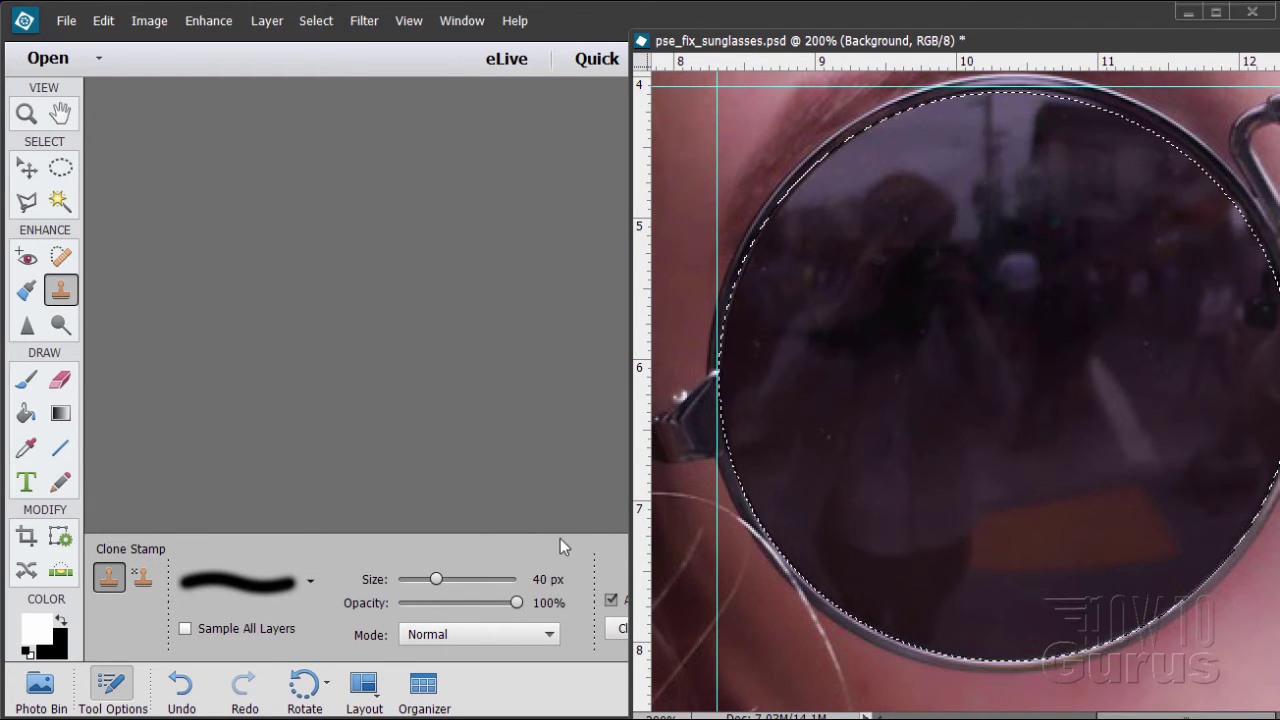
left_click_drag(990, 60, 437, 32)
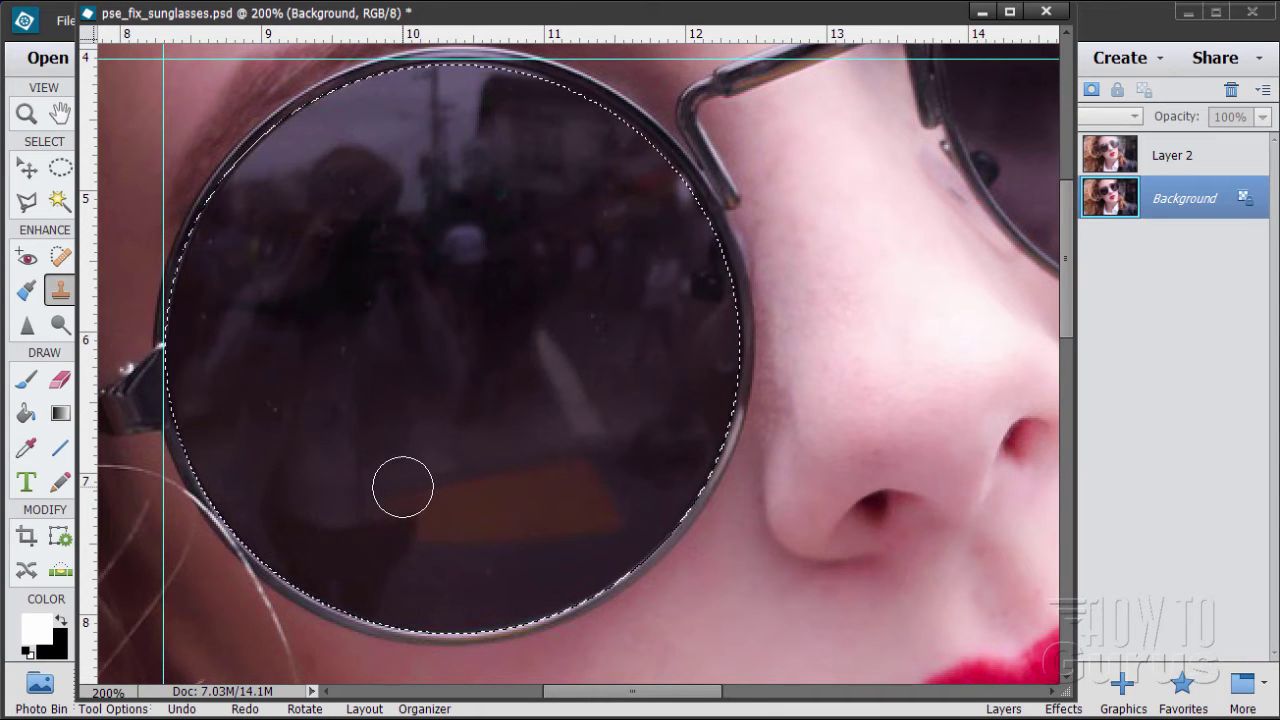
mouse_move(403, 487)
left_mouse_down()
mouse_move(351, 503)
mouse_move(423, 509)
mouse_move(343, 503)
mouse_move(421, 510)
mouse_move(323, 517)
mouse_move(463, 503)
left_mouse_up()
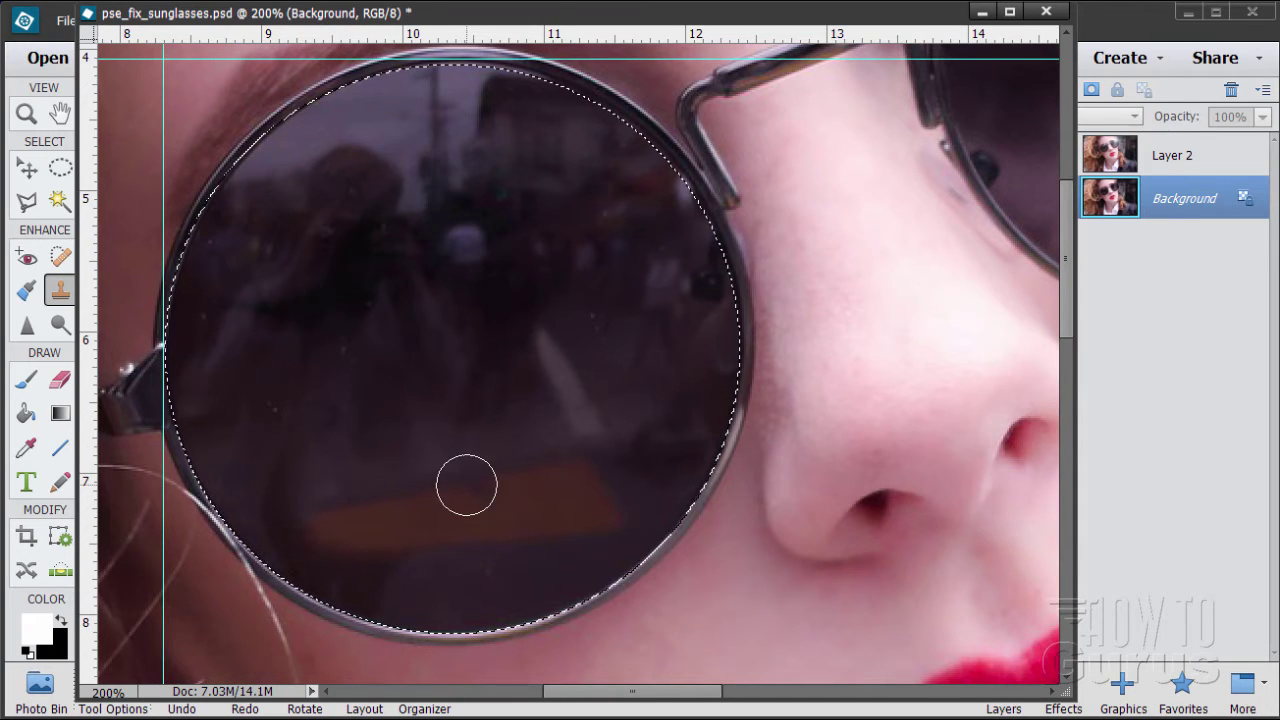
left_click_drag(331, 517, 333, 516)
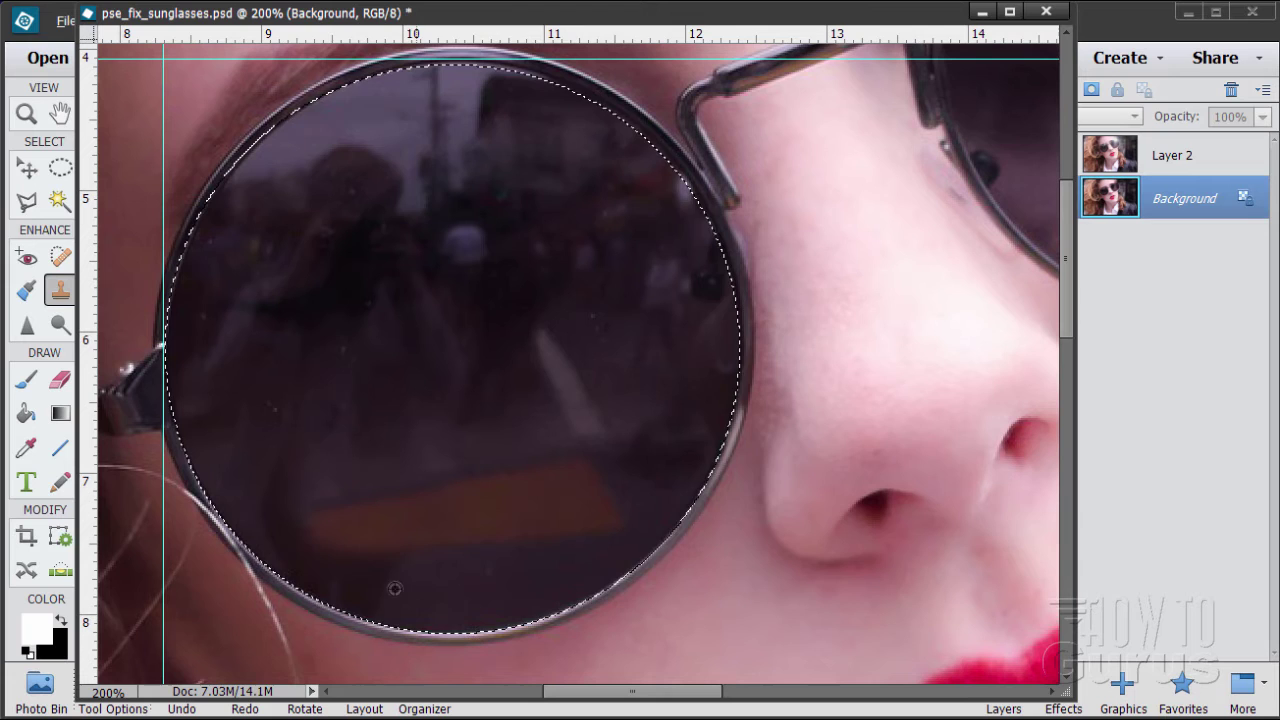
left_click(466, 578, "alt")
left_click_drag(418, 588, 392, 591)
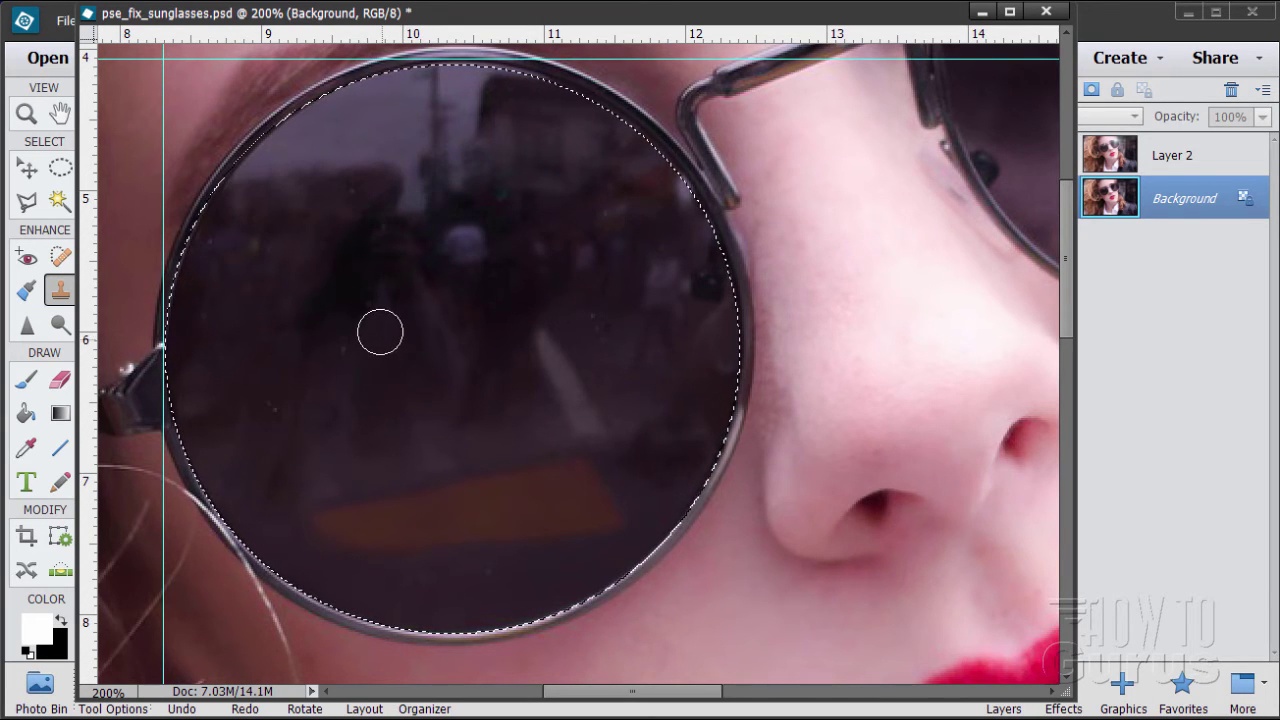
Step: Stamp cloned dark texture over the reflected figure in the upper left lens
left_click(390, 397, "alt")
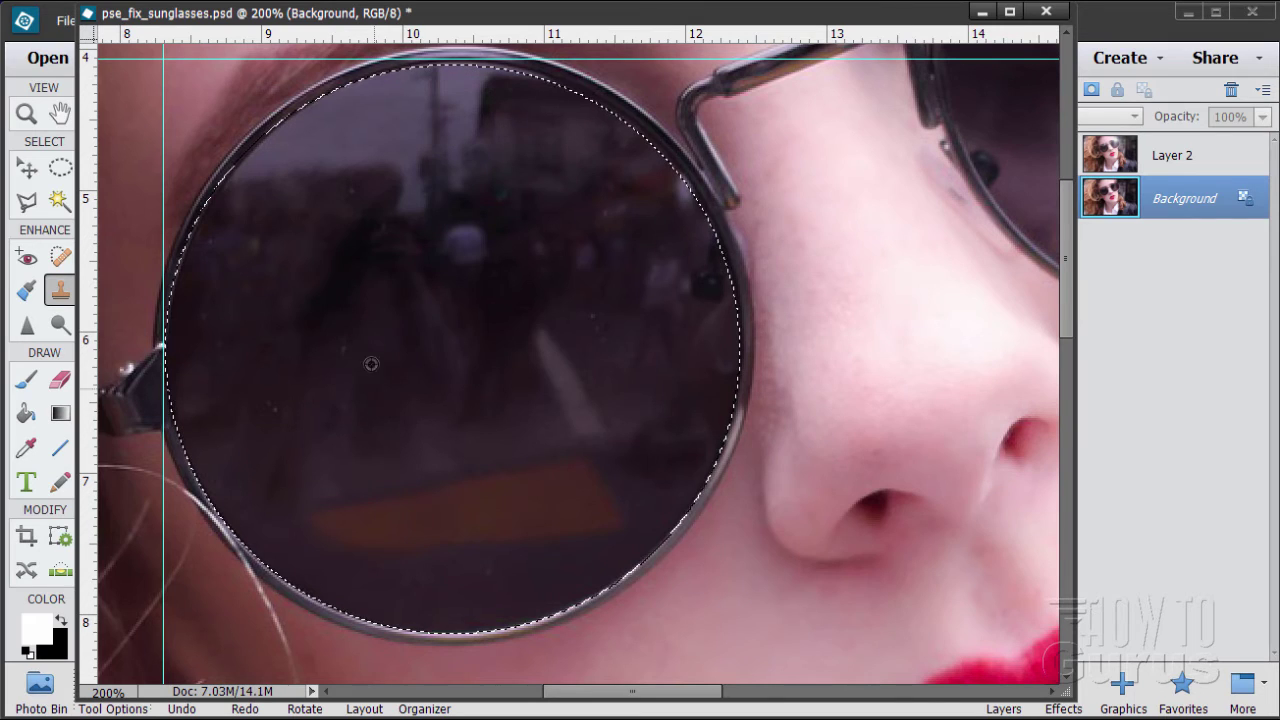
left_click(374, 266)
left_click(371, 331)
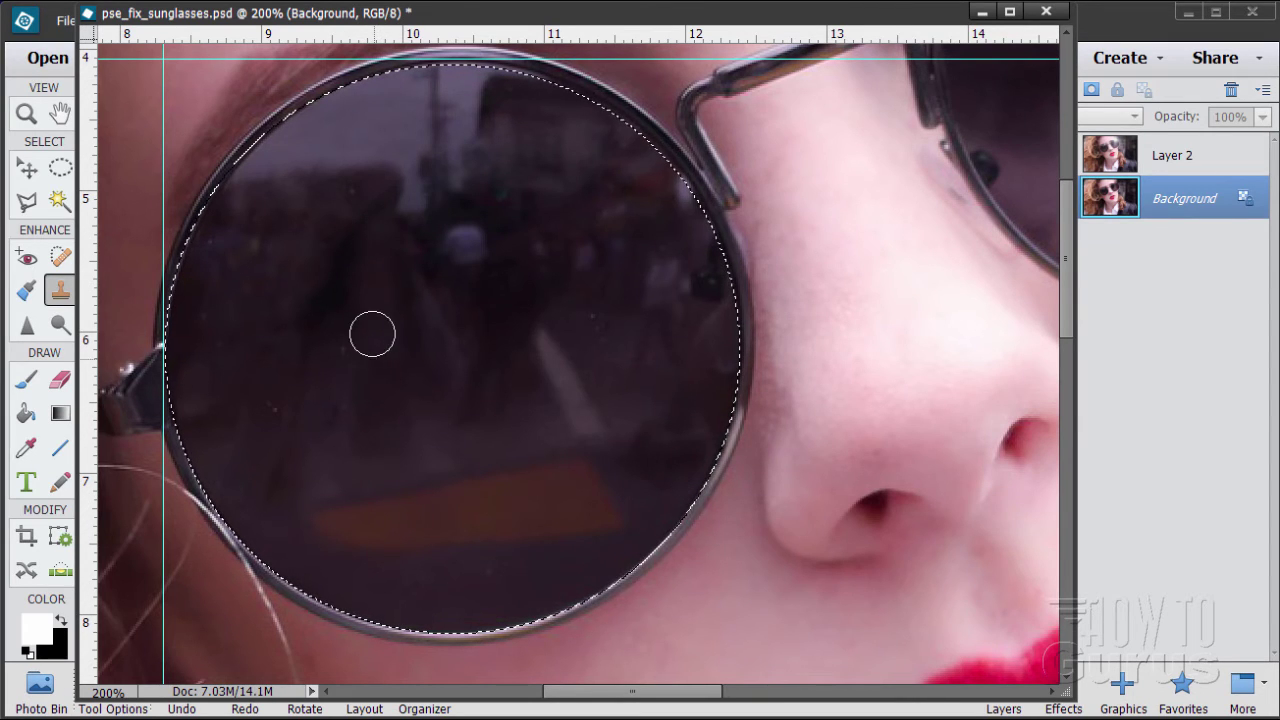
left_click(374, 277)
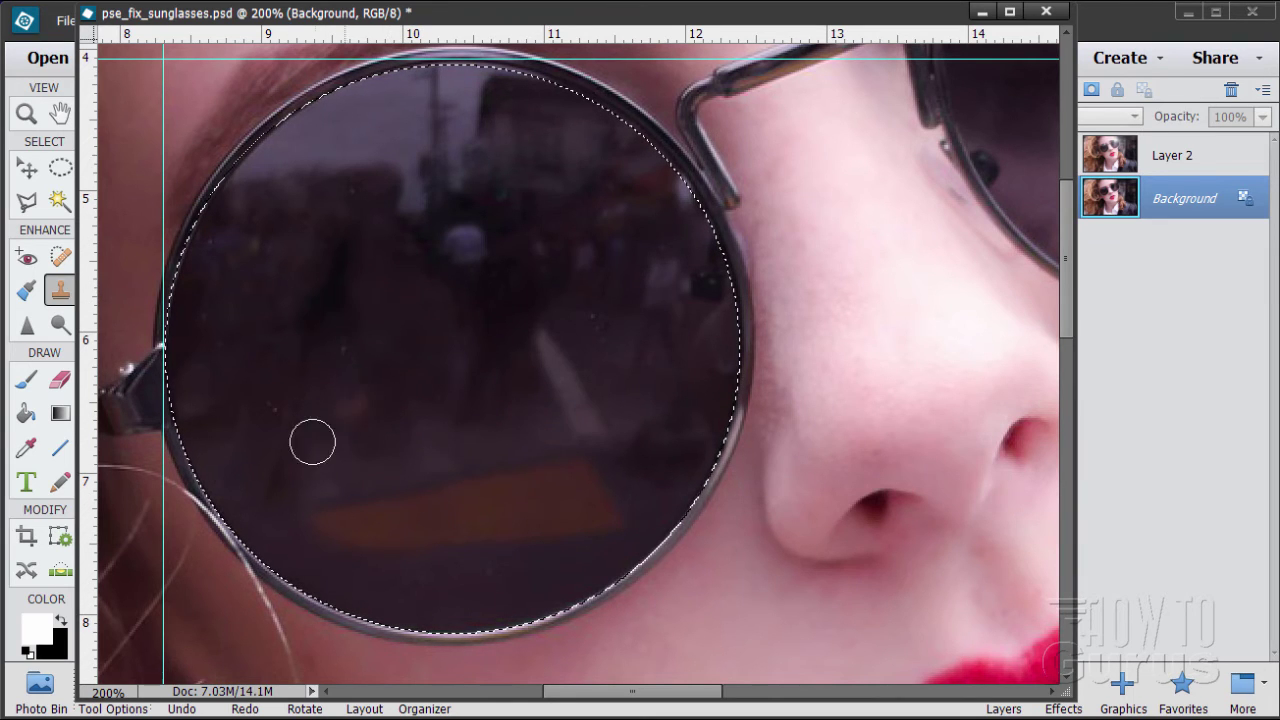
left_click(350, 336, "alt")
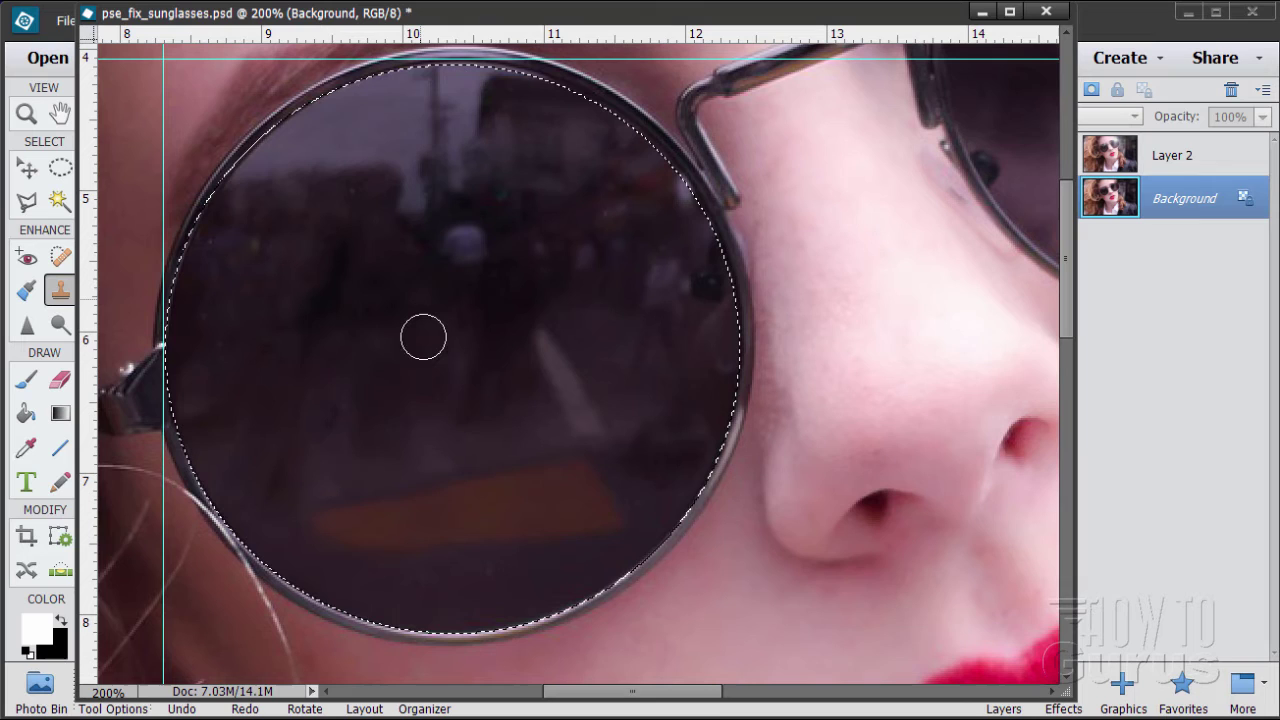
Step: Zoom out to 50% to compare both lenses, then settle at 100% around the left lens
key("z")
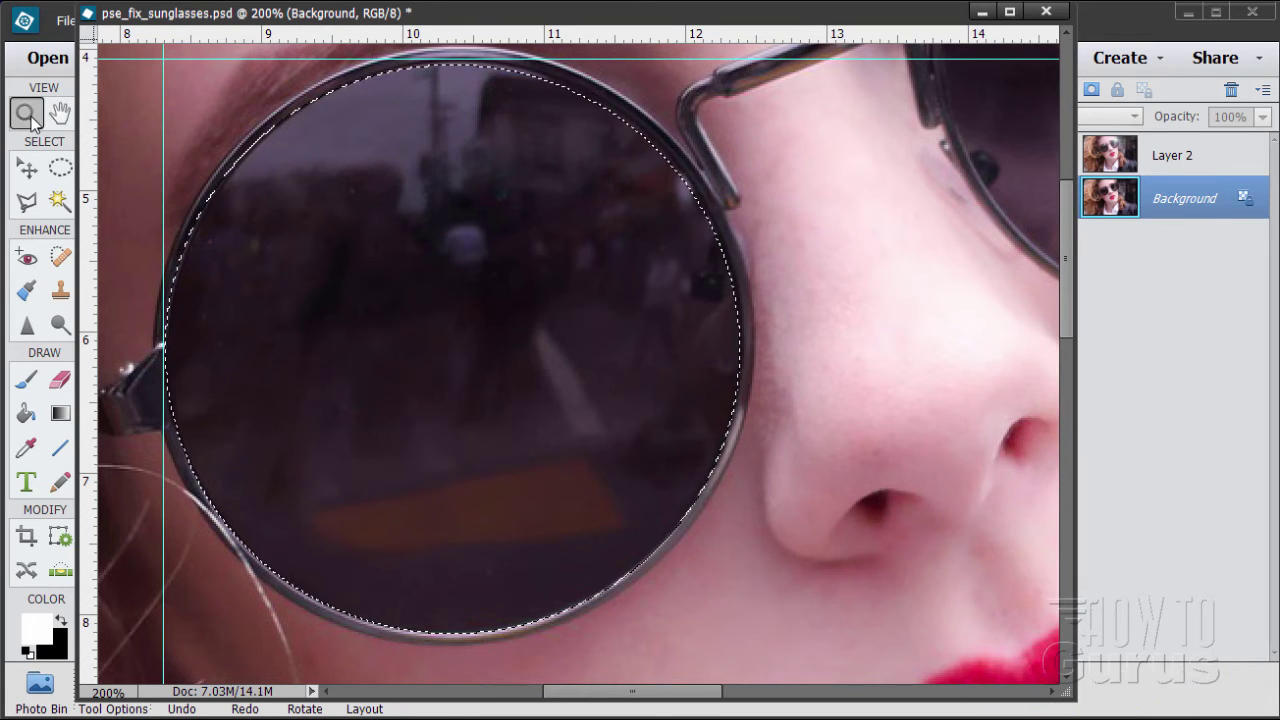
left_click(486, 341, "alt")
left_click(486, 341, "alt")
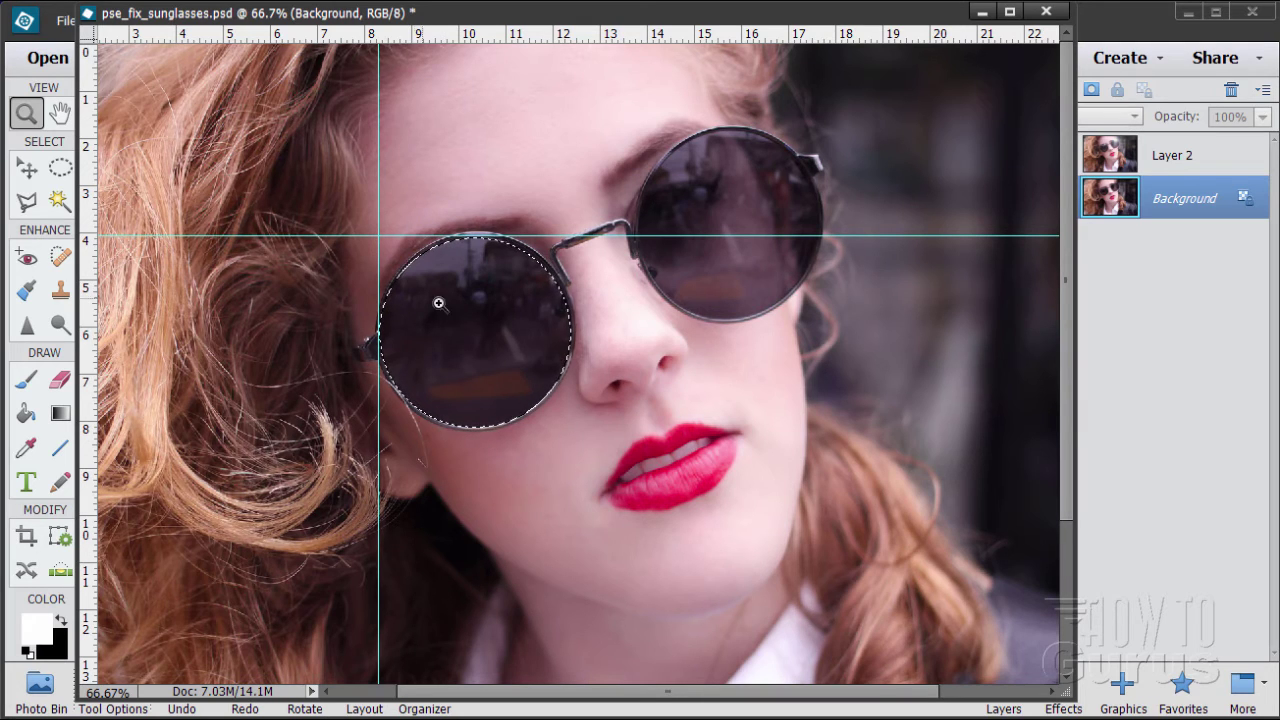
left_click(493, 367, "alt")
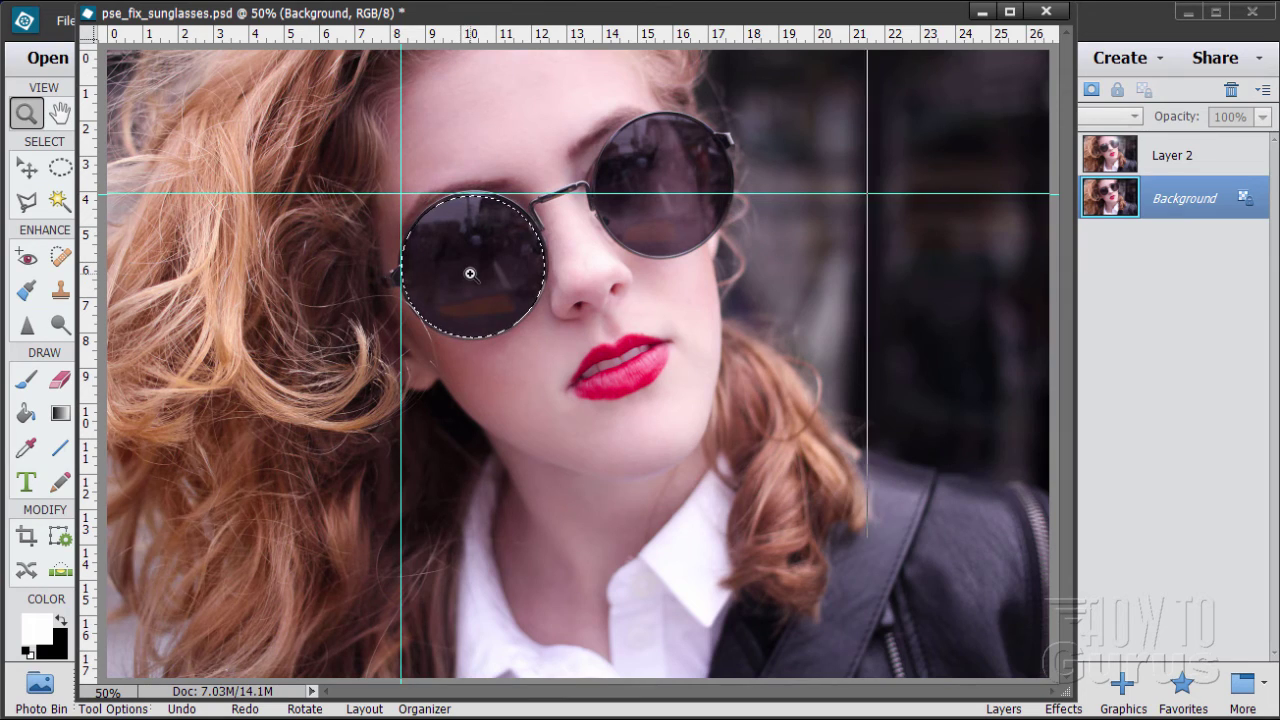
left_click(455, 272)
left_click(472, 272)
left_click(476, 270)
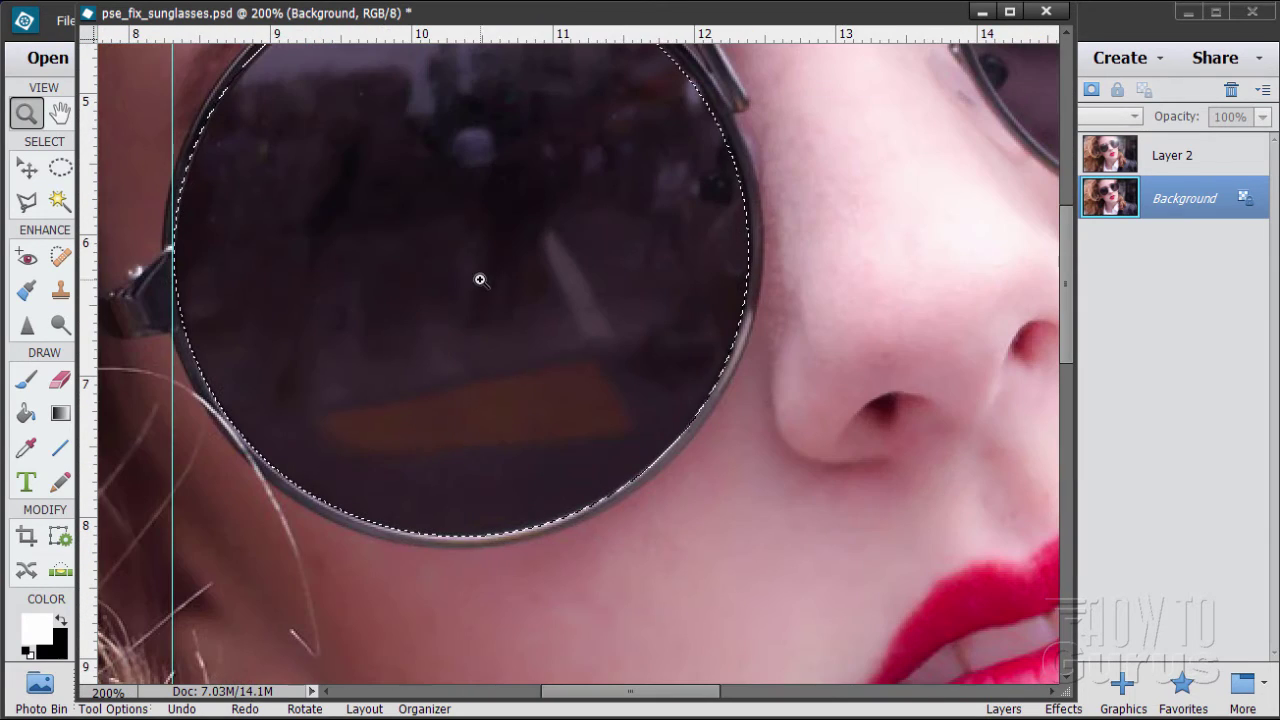
left_click(428, 283, "alt")
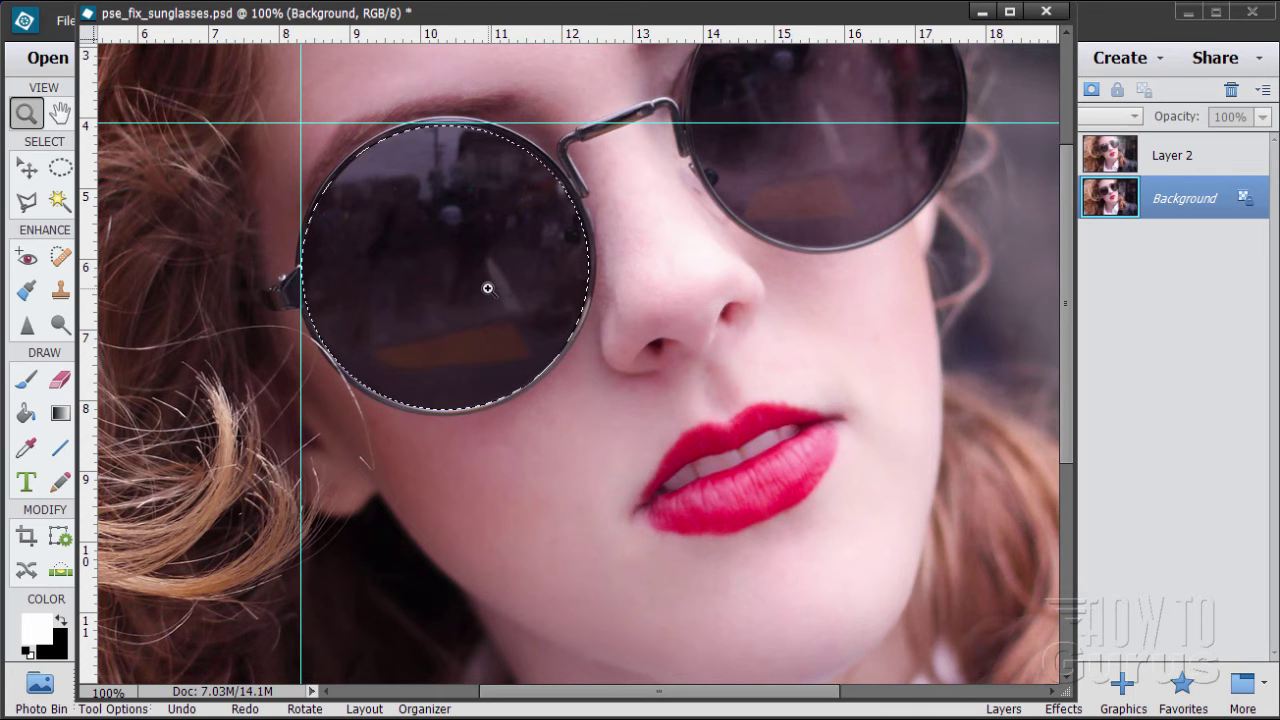
Step: Deselect the lens selection and clear all guides
left_click_drag(438, 15, 438, 76)
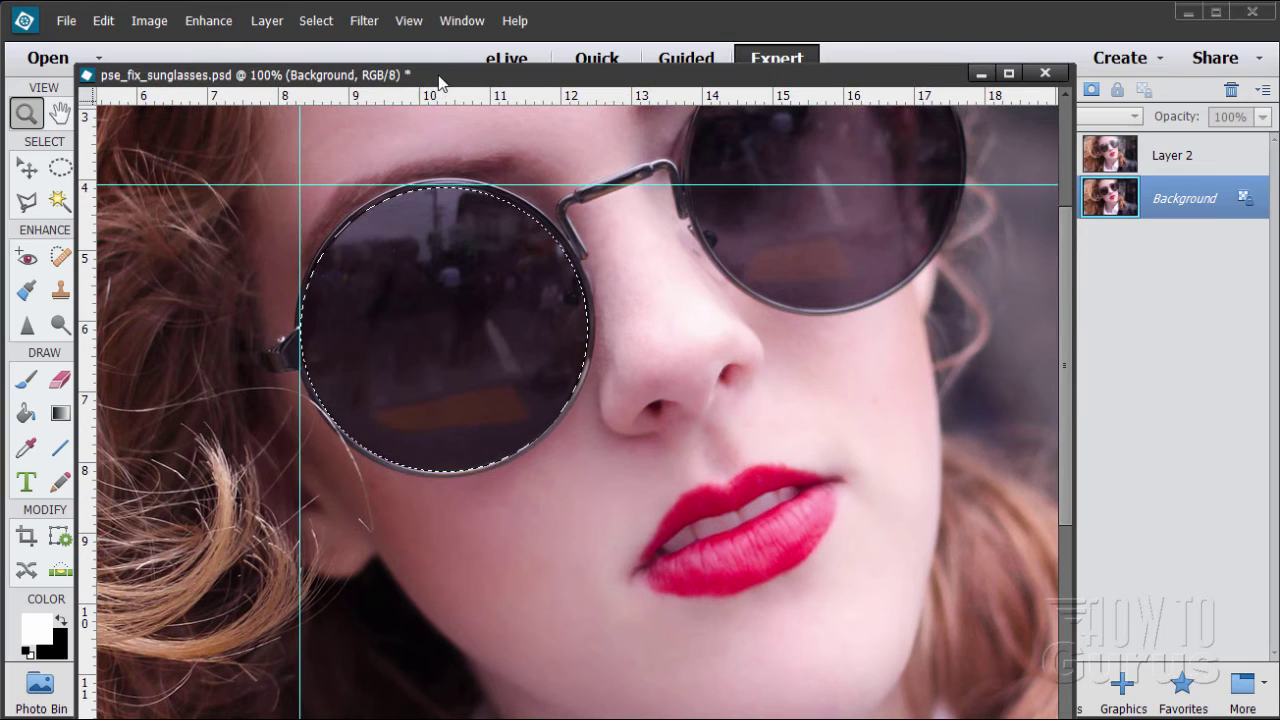
left_click(316, 21)
left_click(335, 60)
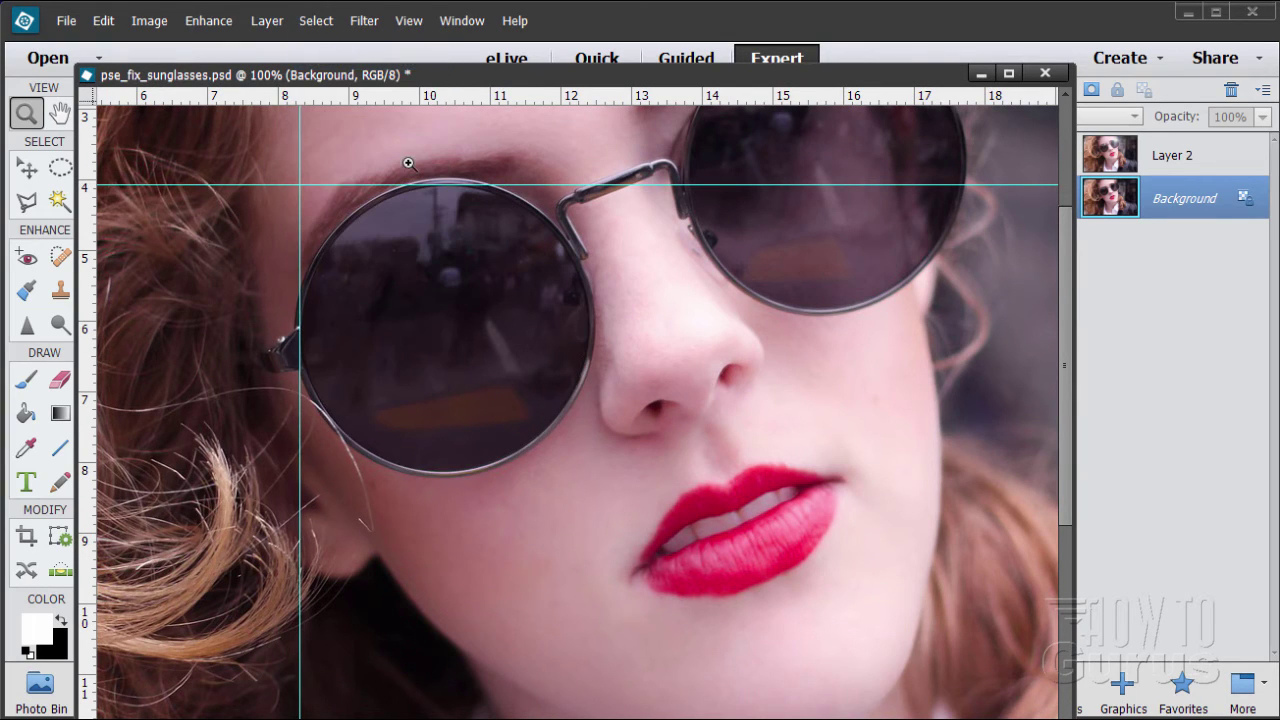
left_click(409, 20)
left_click(445, 330)
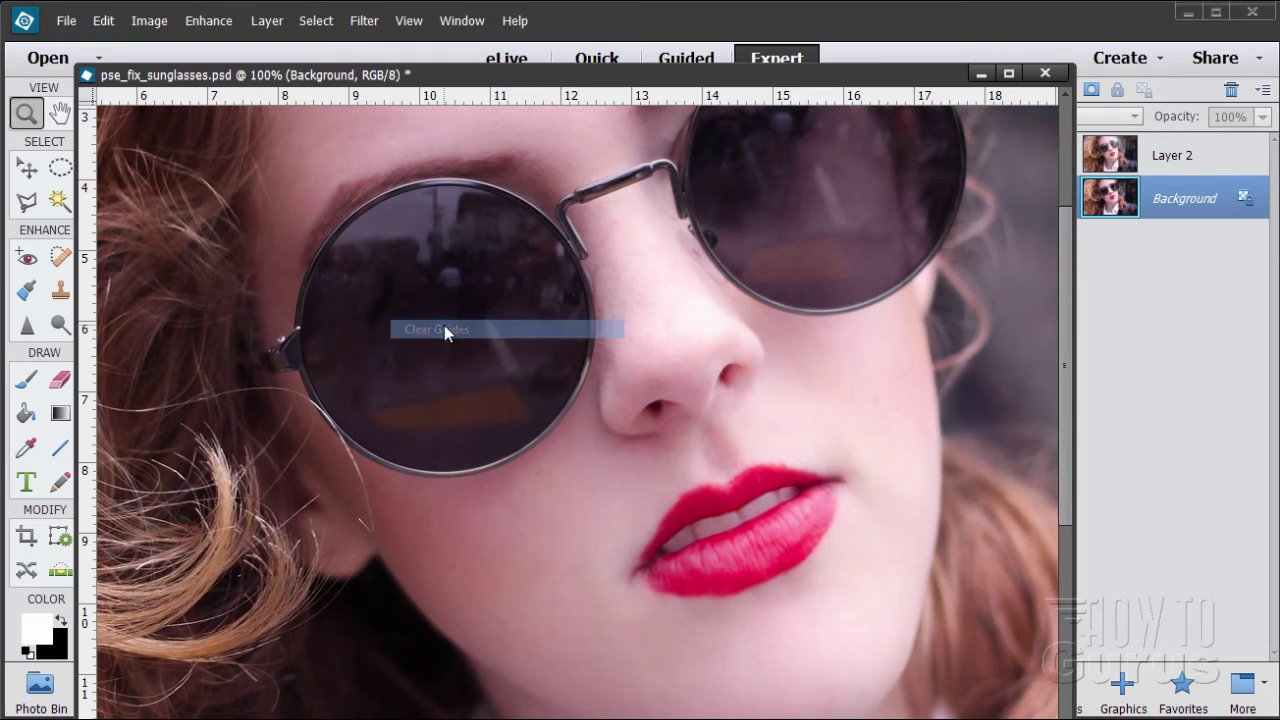
Step: Zoom out to fit the whole photo and shrink the document window to uncover the panels
left_click(736, 360)
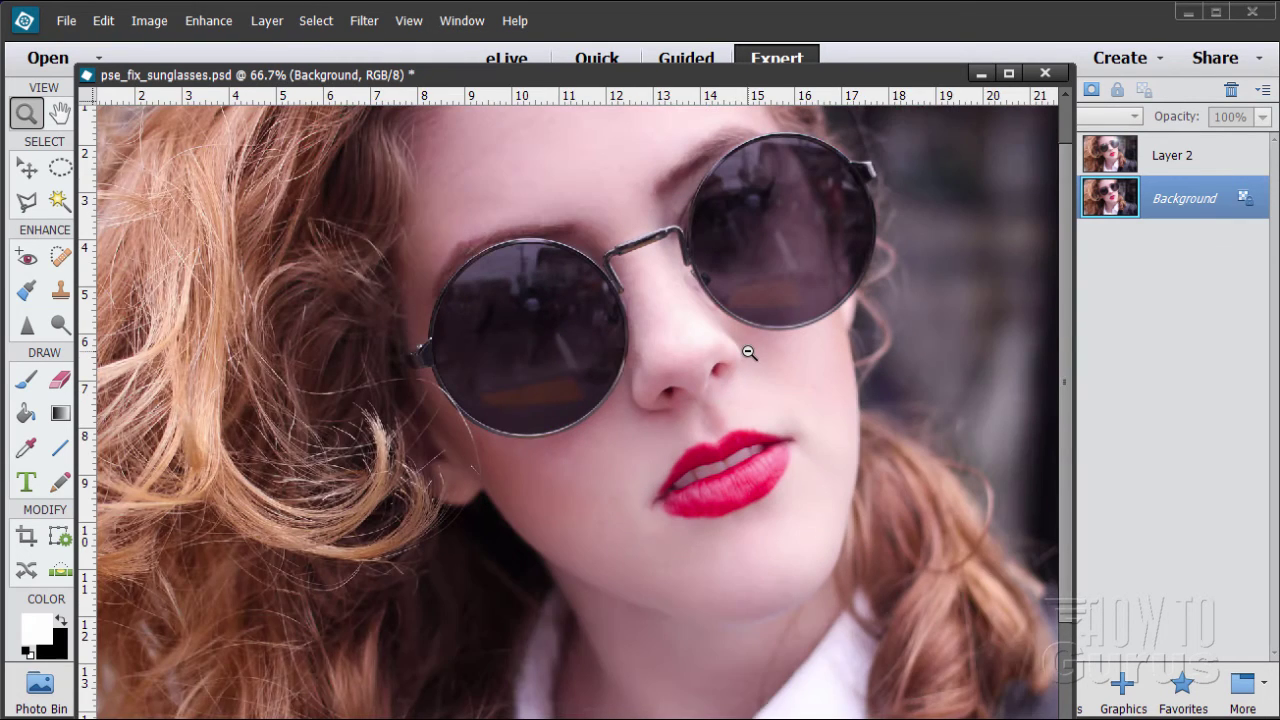
left_click(737, 351)
left_click(737, 351)
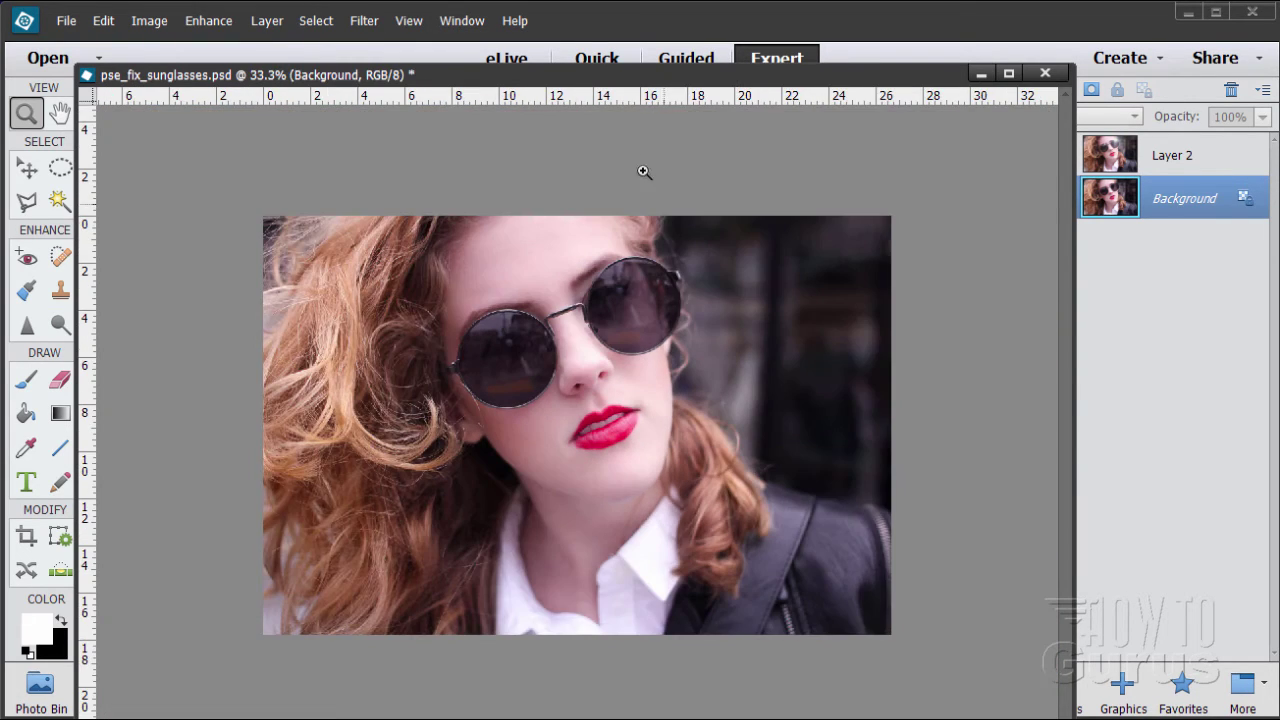
left_click_drag(606, 76, 606, 50)
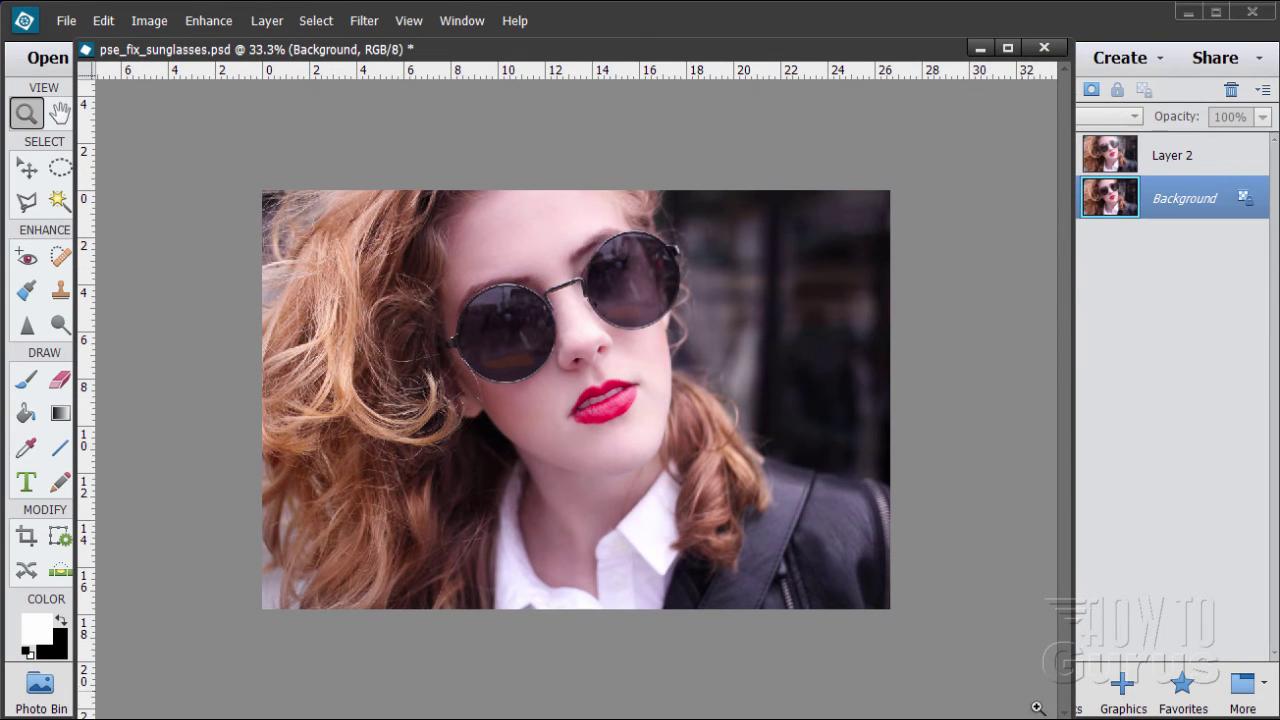
left_click_drag(1062, 716, 745, 533)
left_click_drag(480, 52, 583, 114)
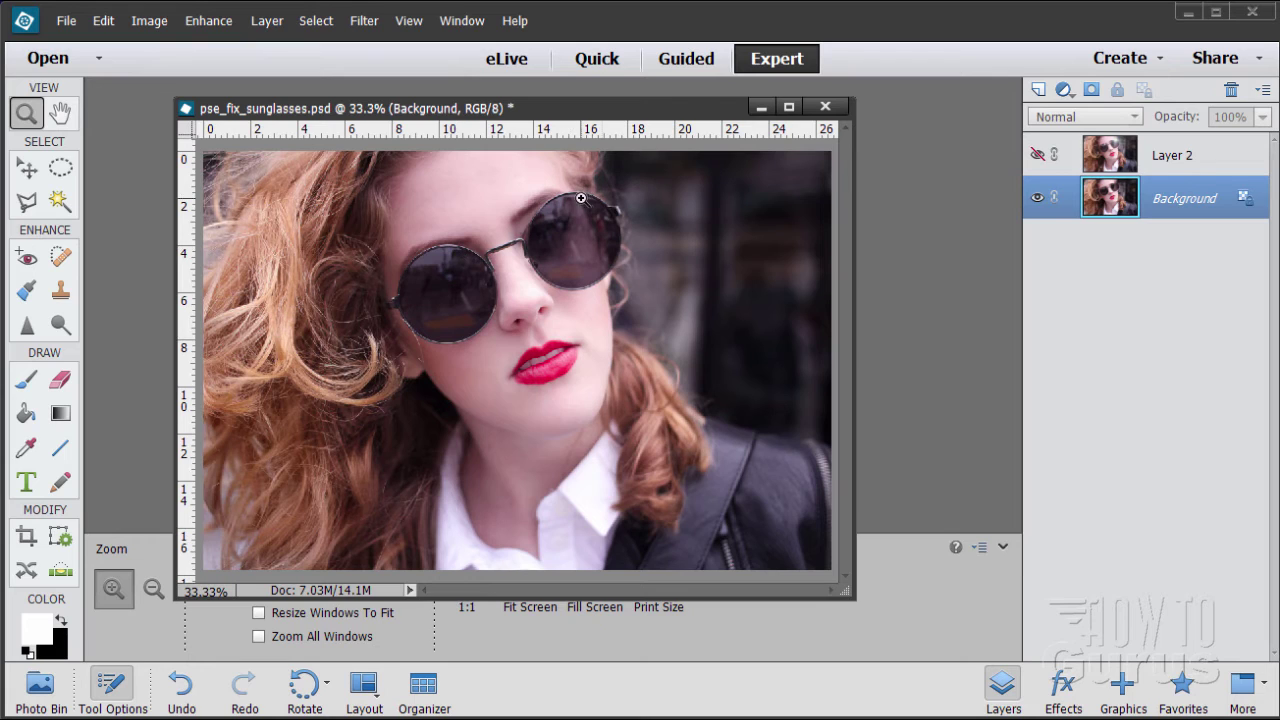
Step: Place new horizontal and vertical guides across the right lens
left_click_drag(562, 108, 561, 97)
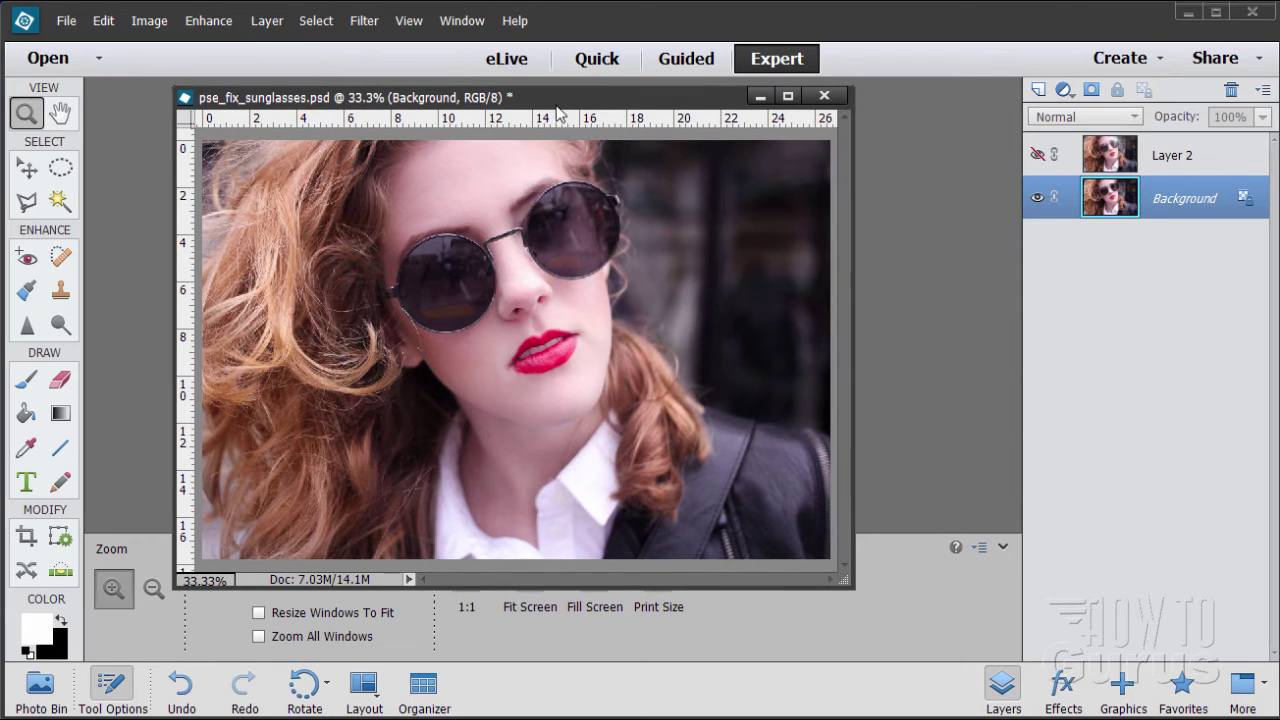
left_click(42, 172)
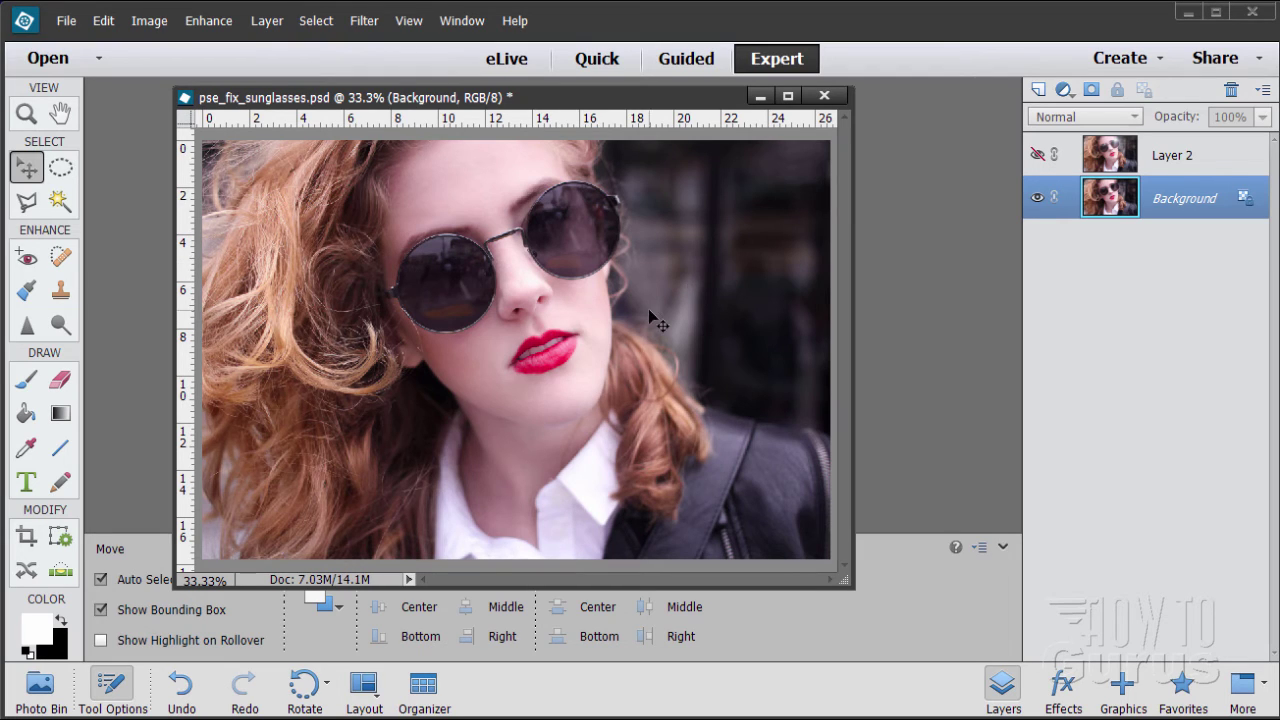
left_click_drag(693, 122, 697, 182)
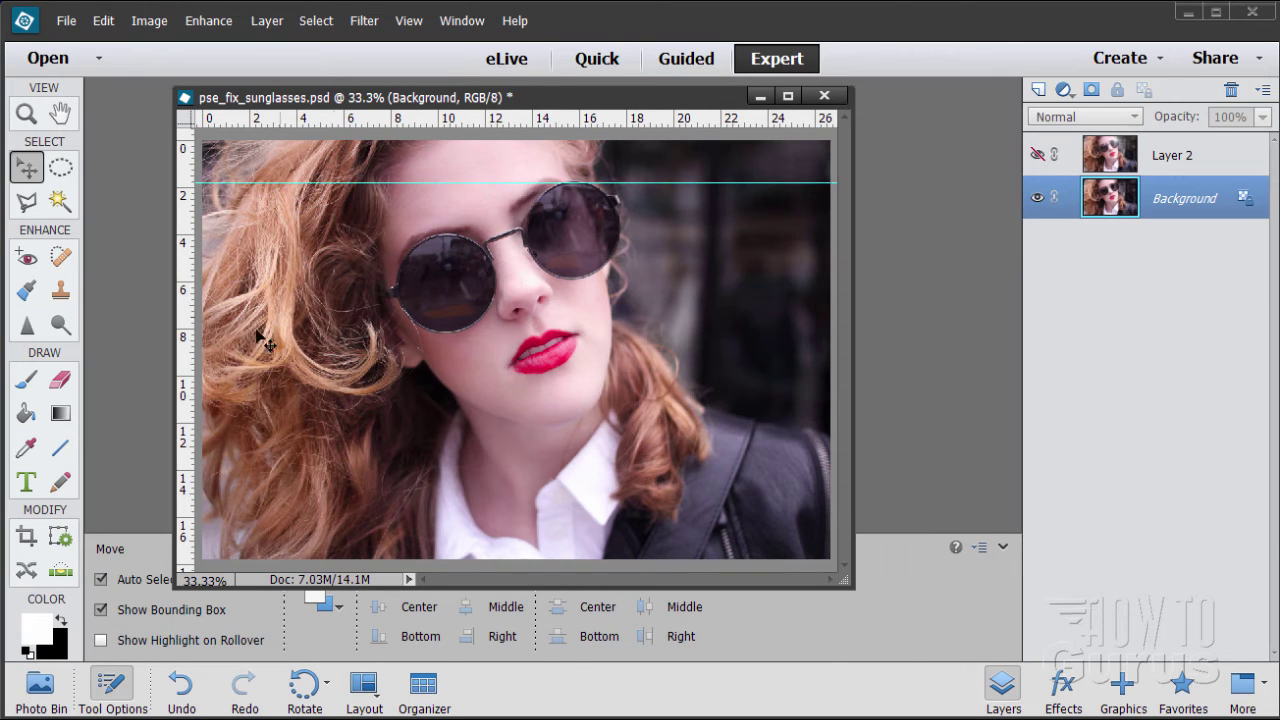
left_click_drag(191, 356, 581, 330)
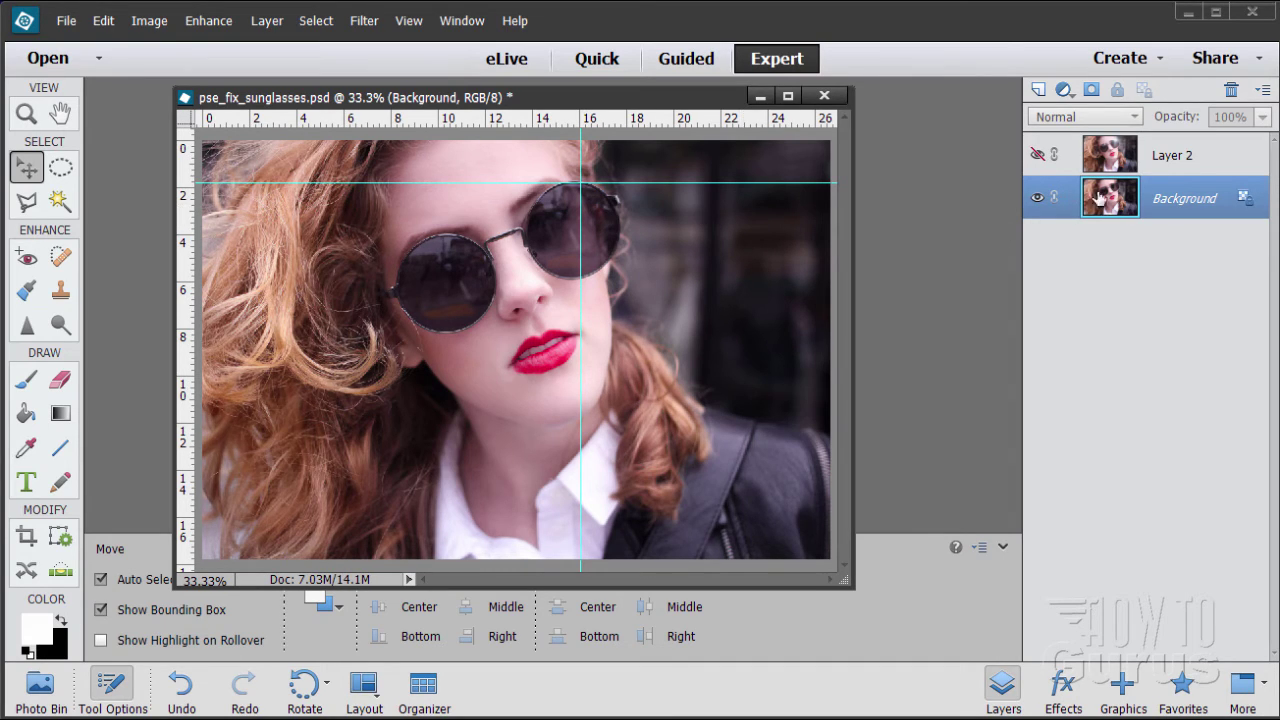
Step: Add Layer 3 above Background and fill it entirely with black
left_click(1039, 92)
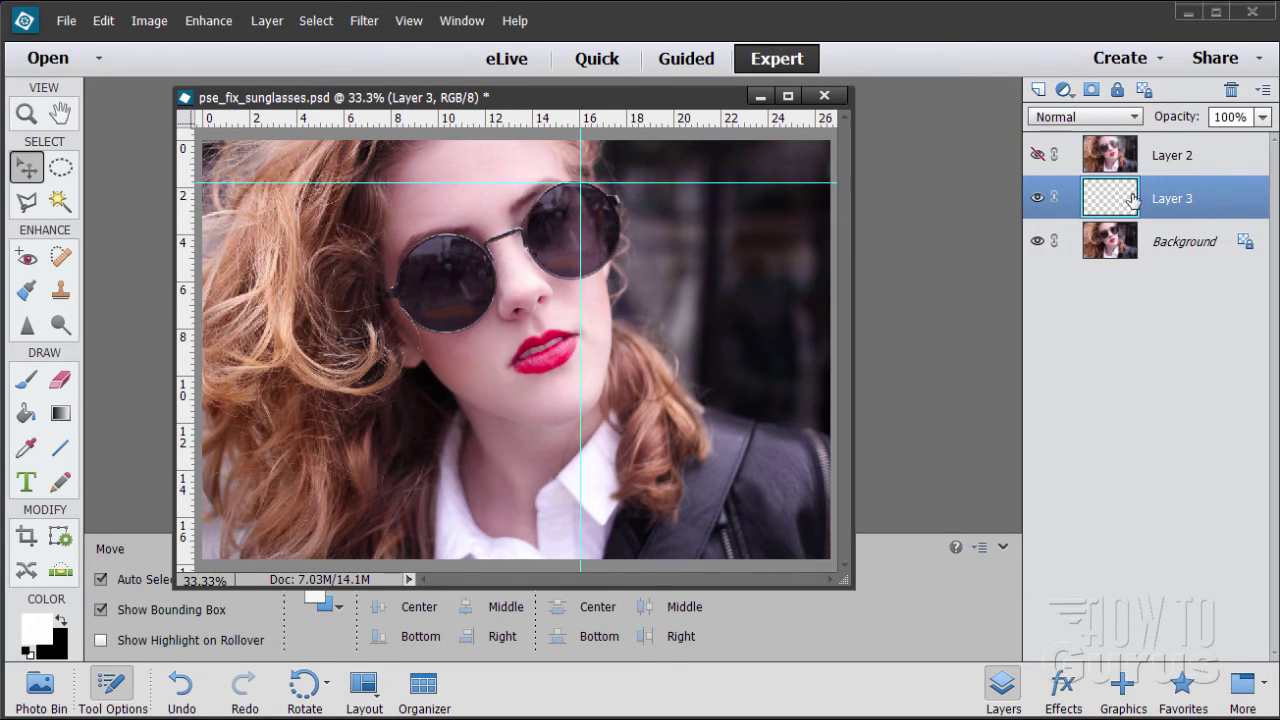
left_click(62, 620)
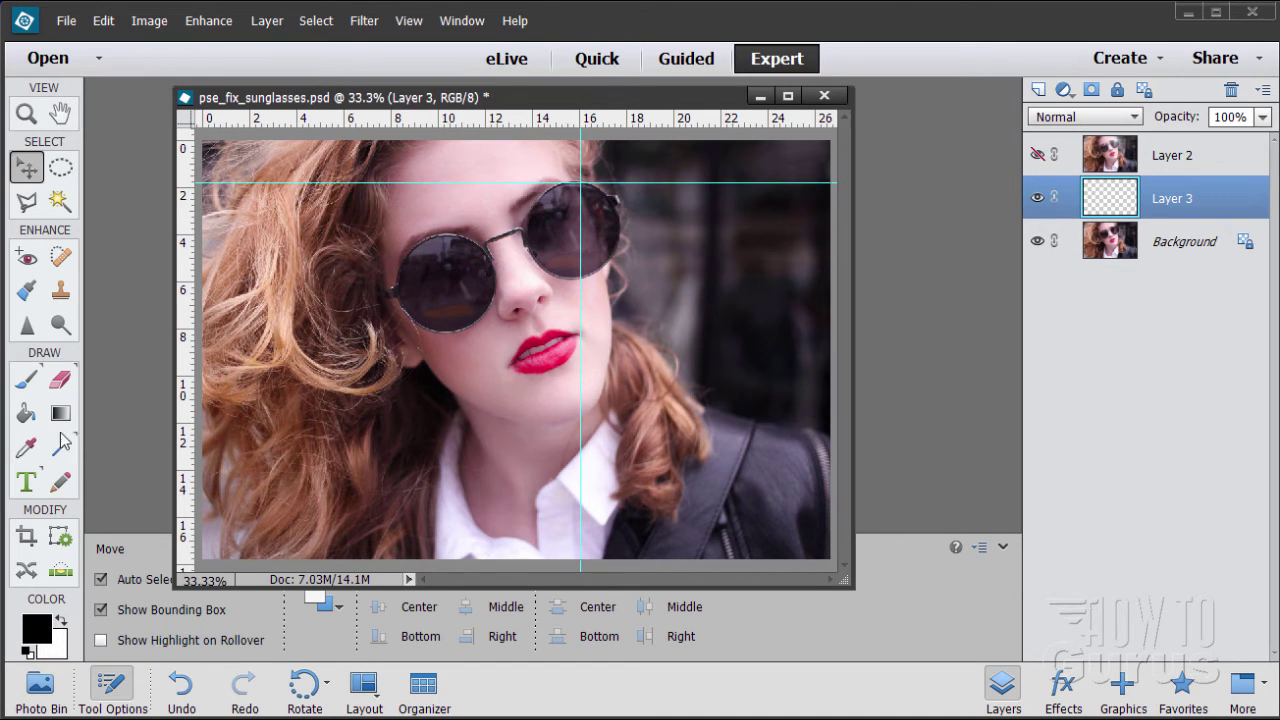
left_click(30, 415)
left_click(666, 328)
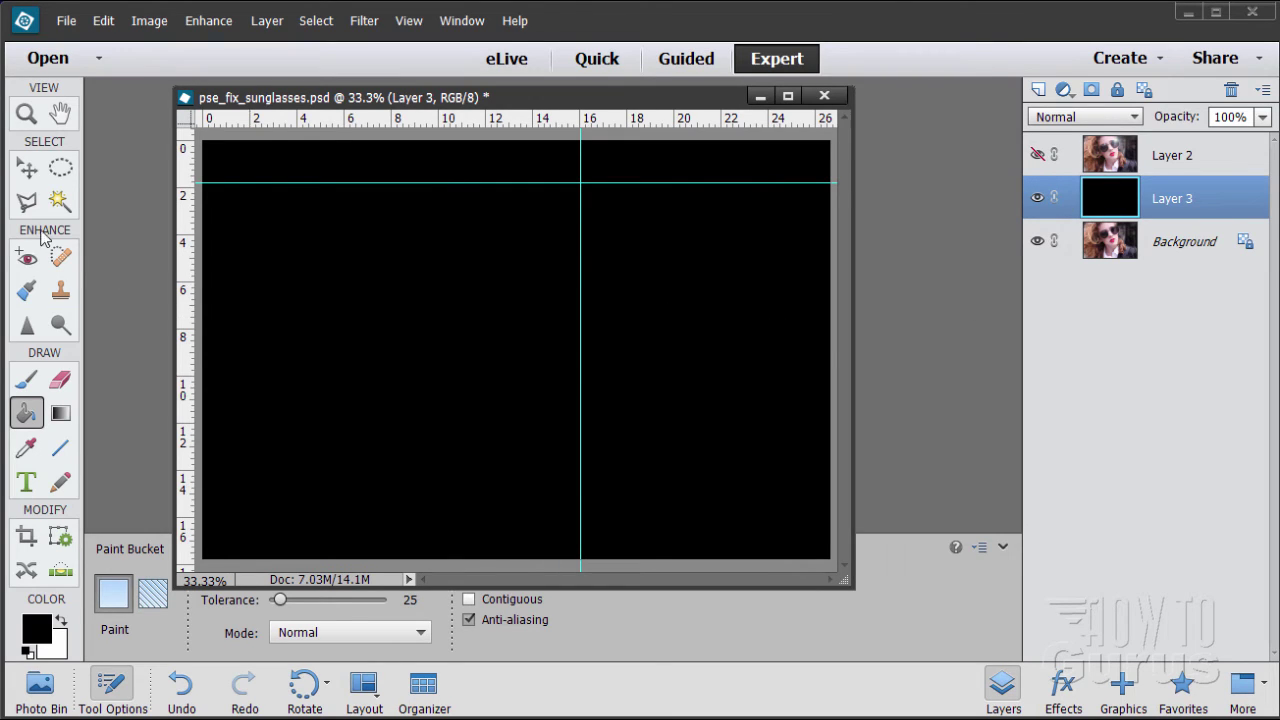
key("v")
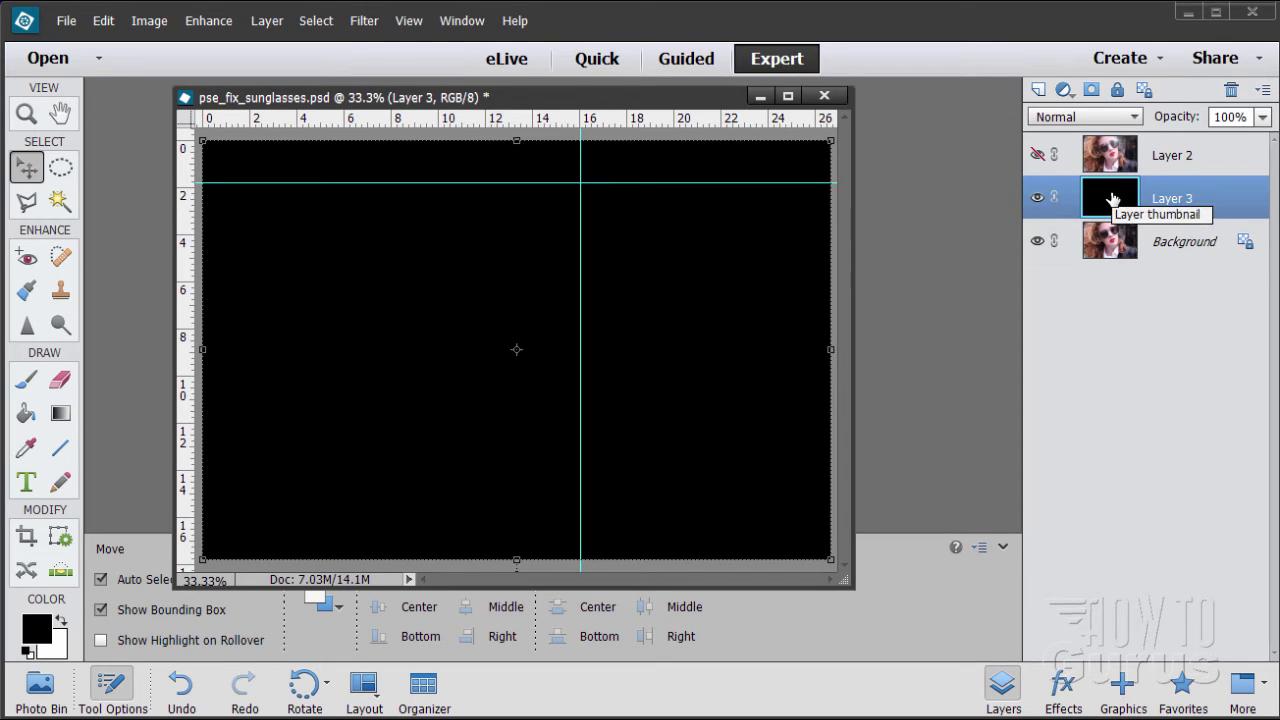
Step: Open the Lens Flare filter and position the flare centre near the top centre
left_click(362, 21)
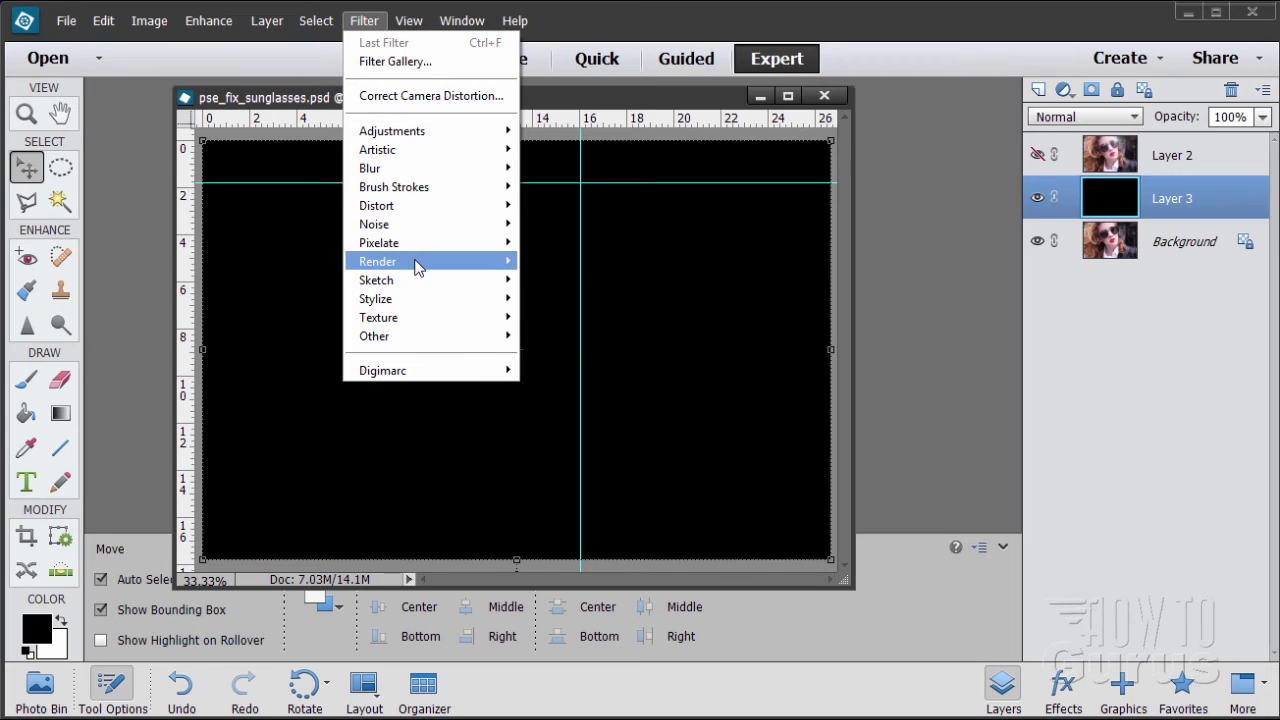
mouse_move(506, 263)
left_click(578, 317)
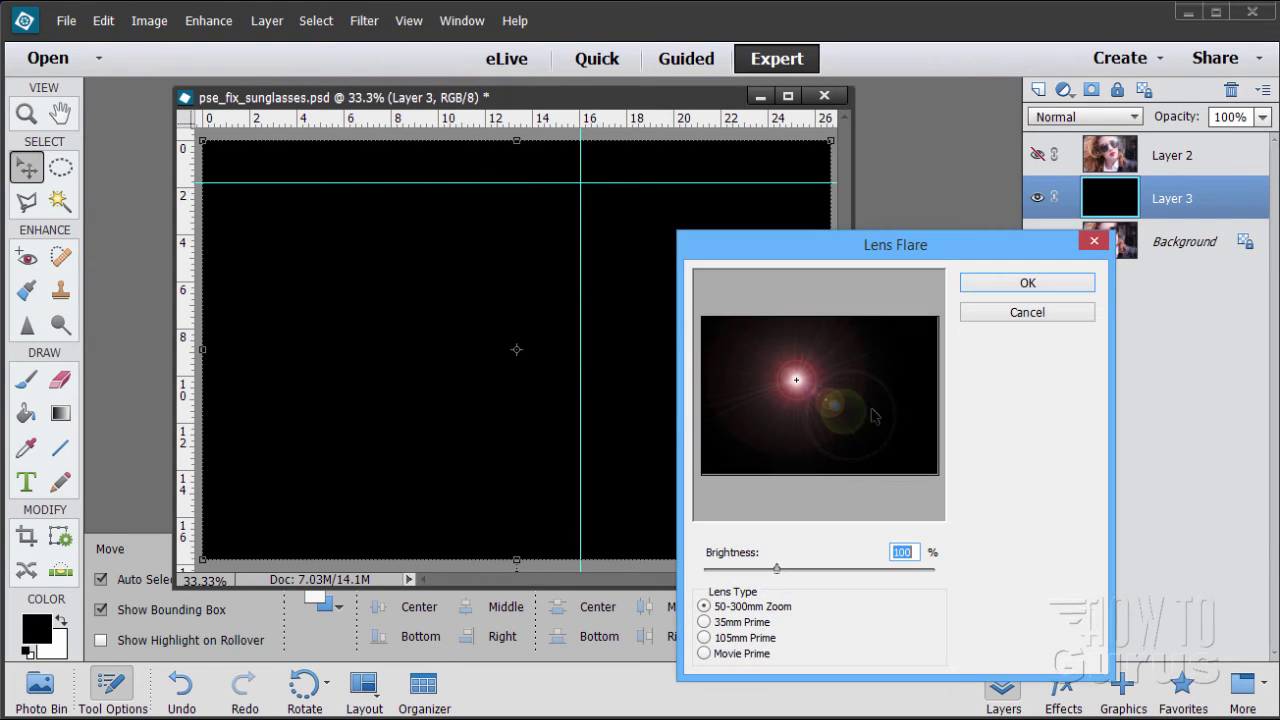
left_click_drag(813, 255, 987, 228)
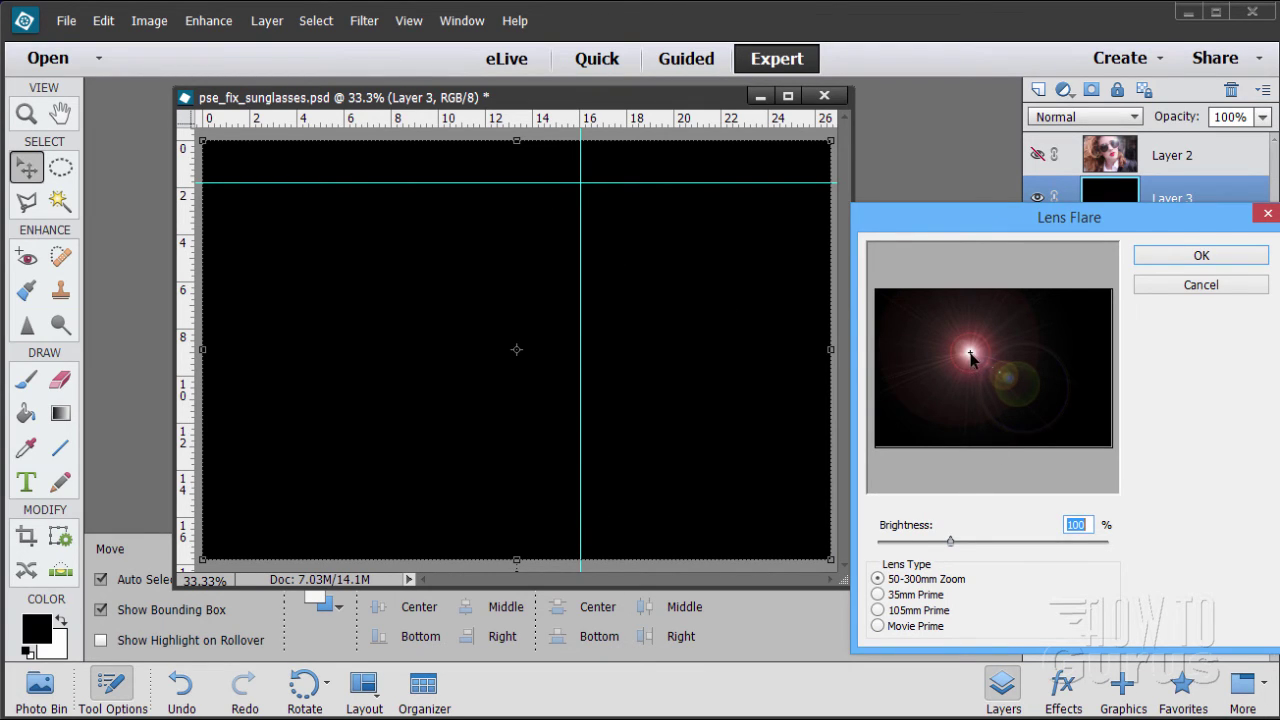
left_click_drag(970, 356, 1029, 309)
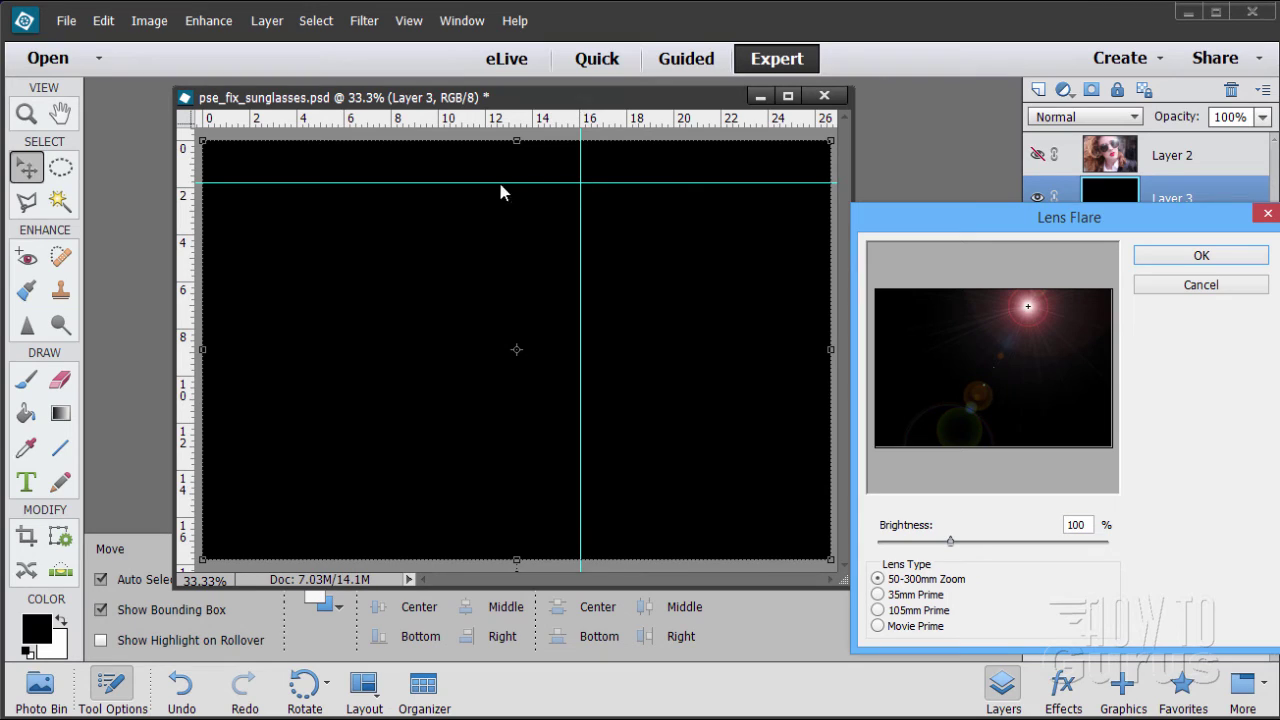
left_click_drag(1029, 311, 1024, 311)
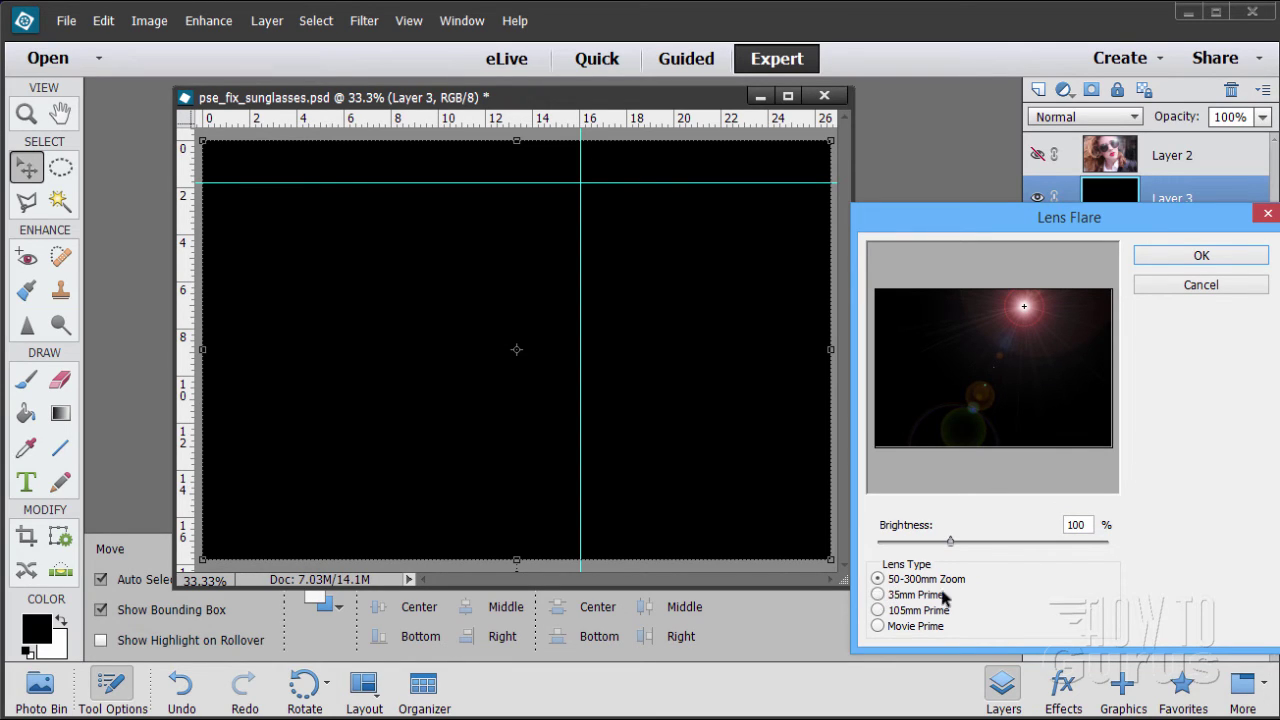
Step: Choose the 105mm Prime lens type and apply the flare to Layer 3
left_click(877, 595)
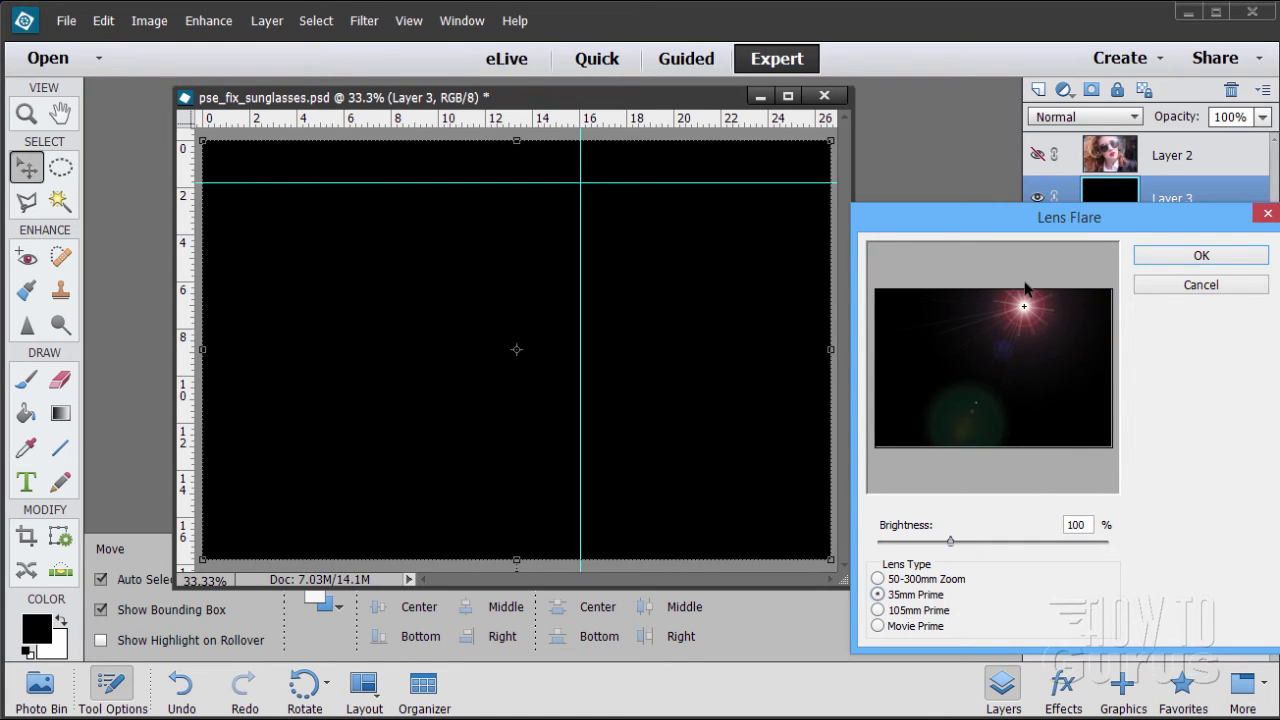
left_click(878, 610)
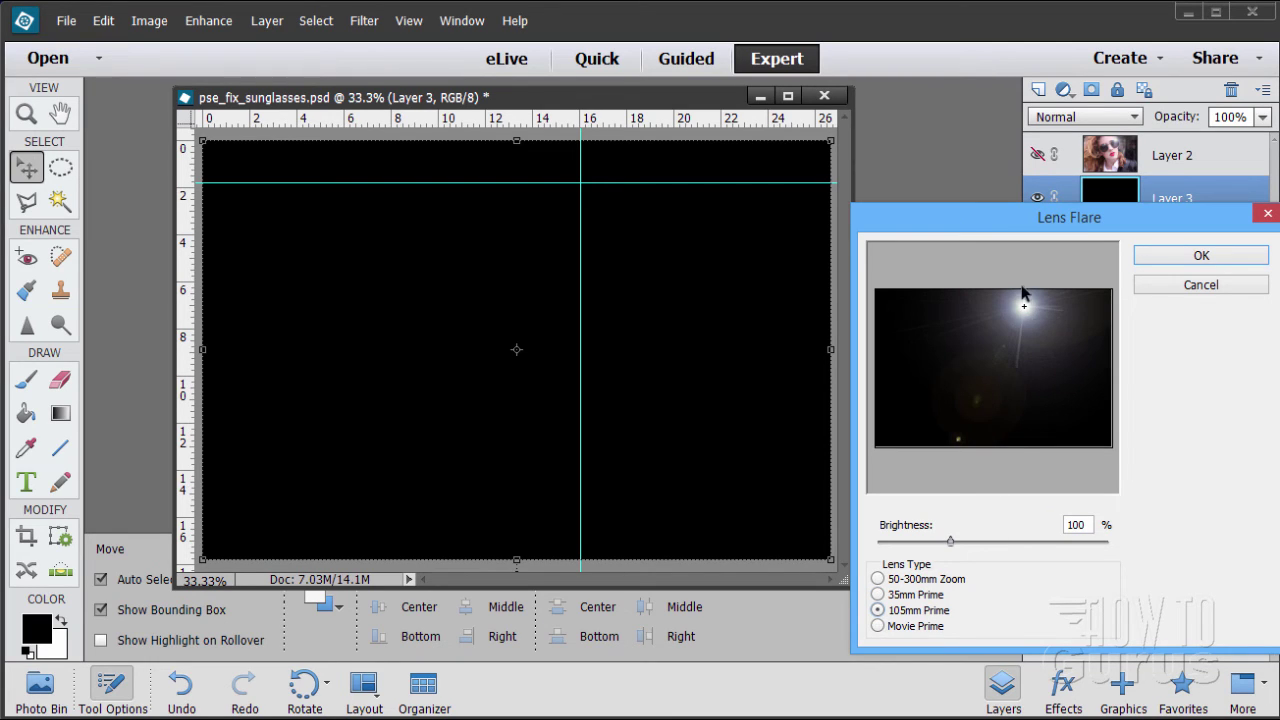
left_click(879, 626)
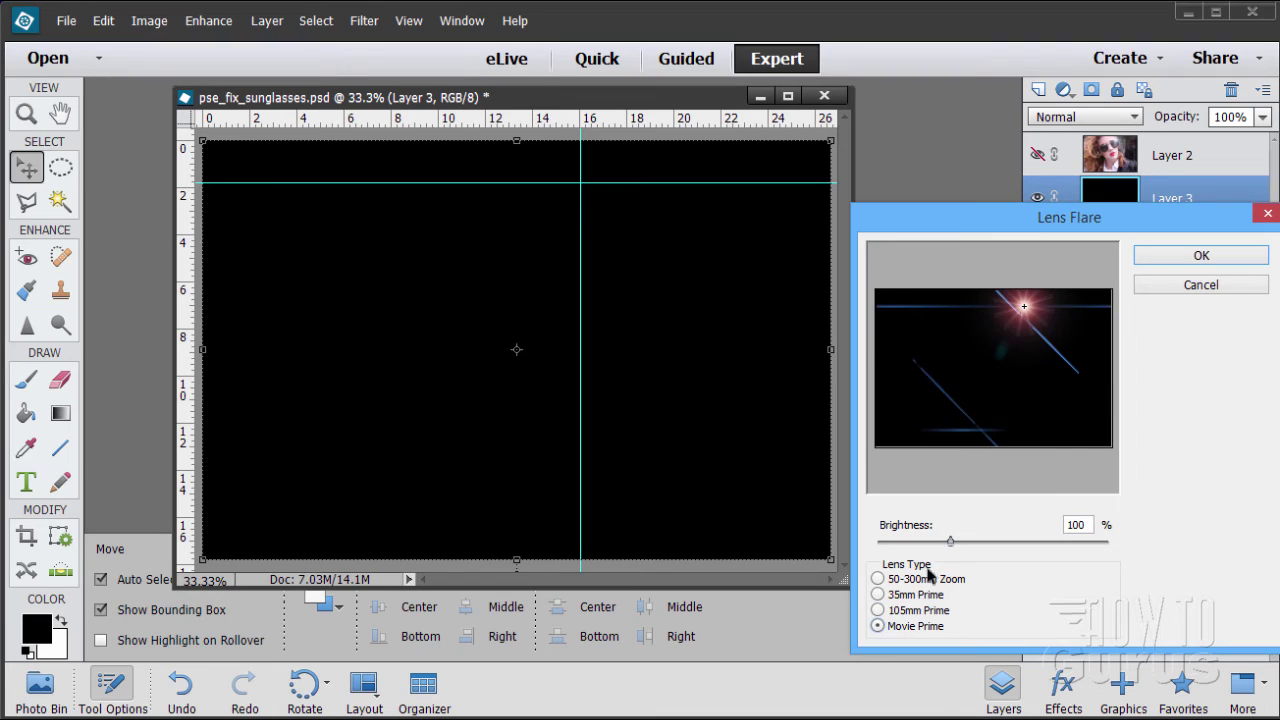
left_click(878, 610)
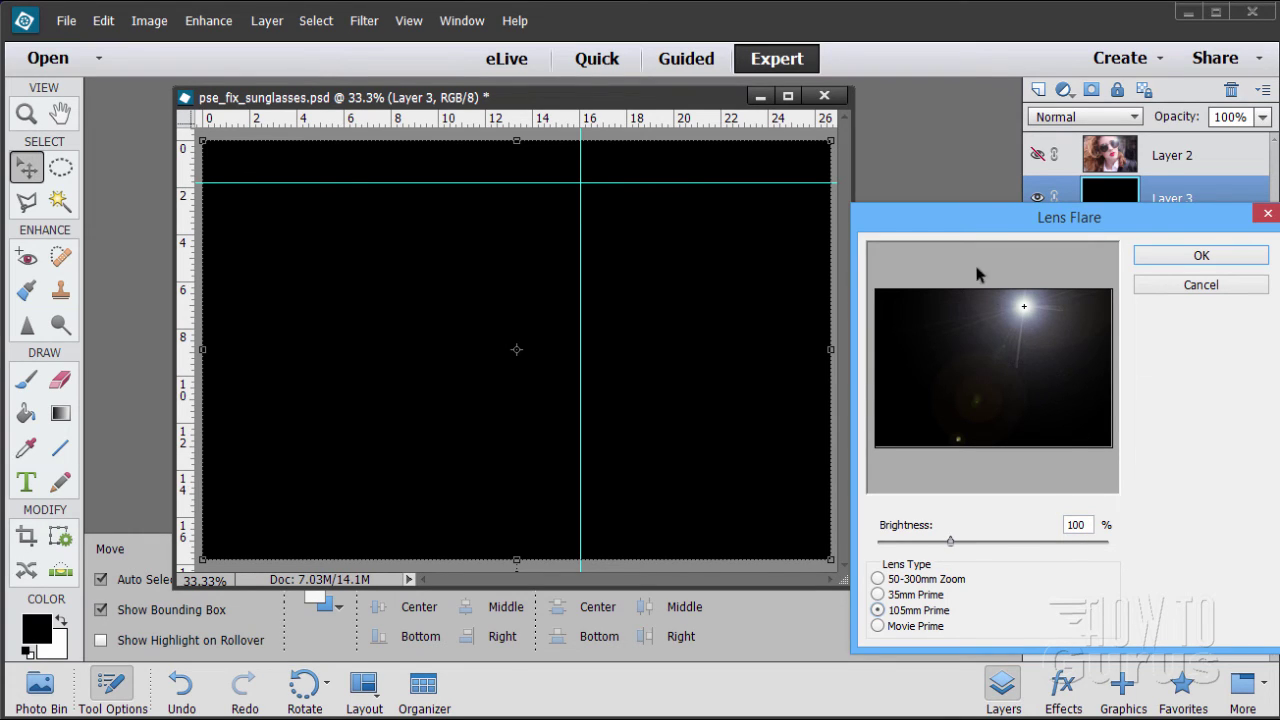
left_click(1193, 258)
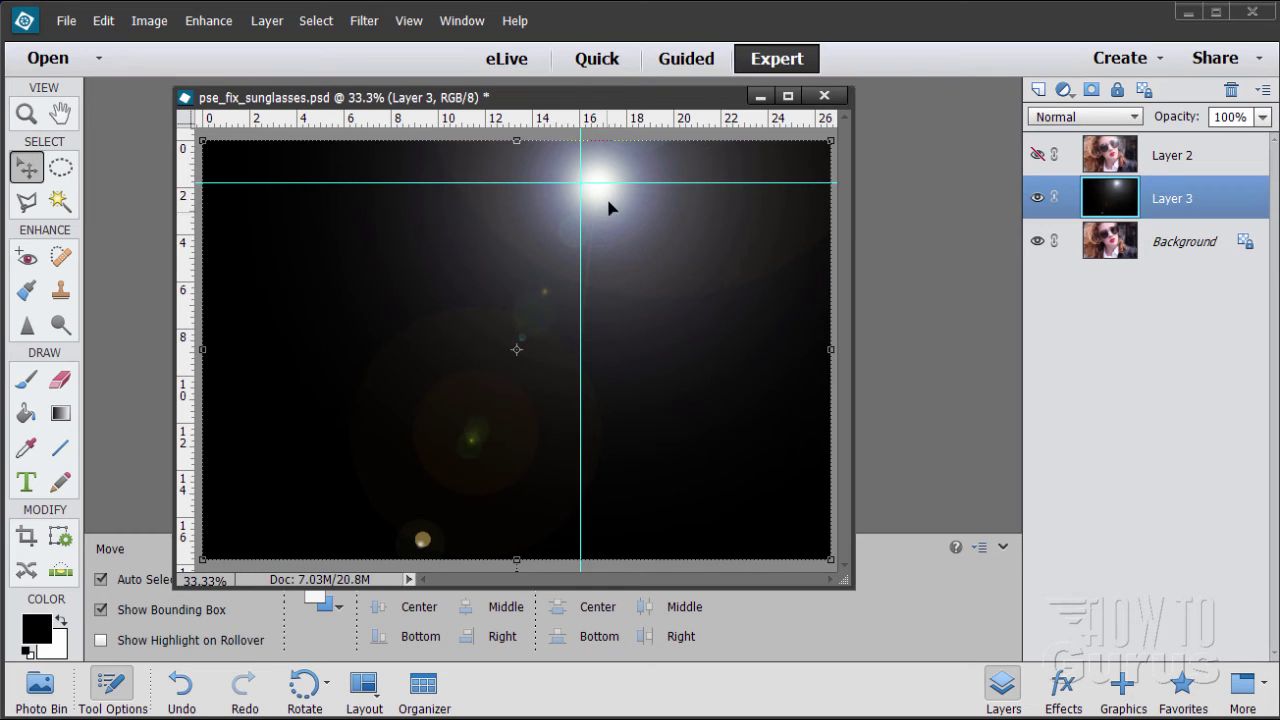
Step: Shift Layer 3 0.708 in left onto the guide and fill the exposed right strip black
left_click_drag(604, 203, 589, 201)
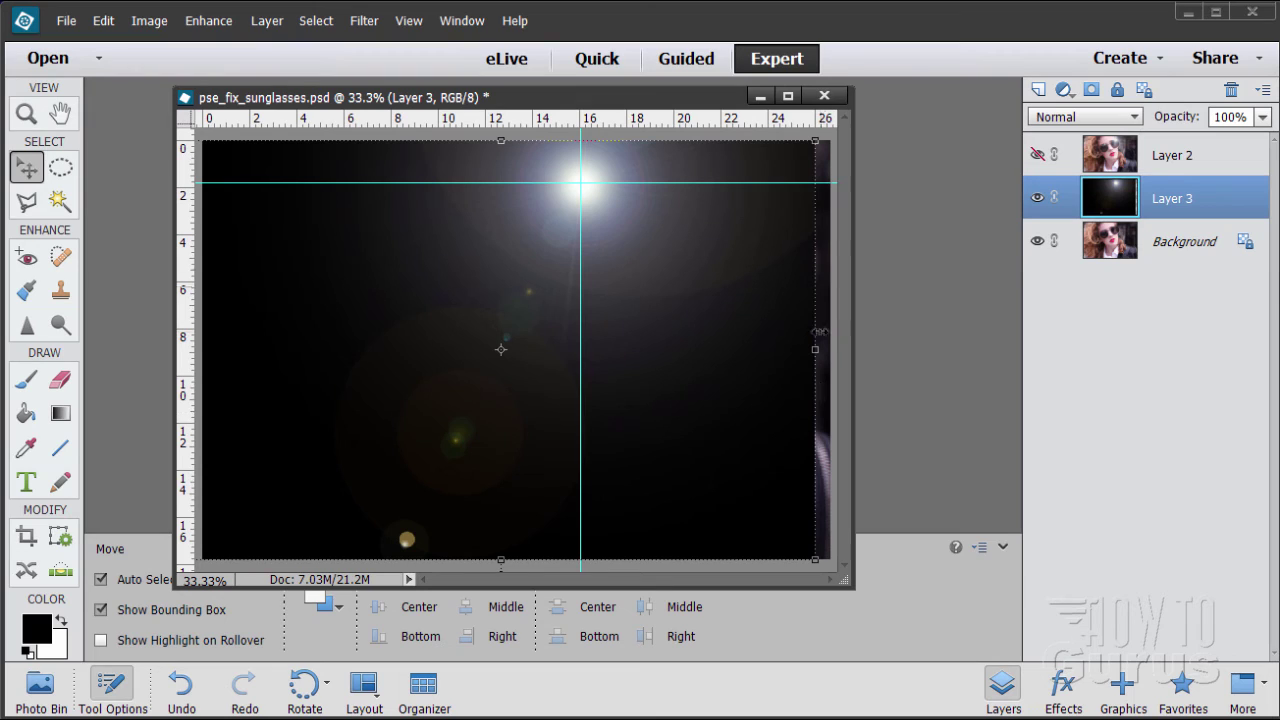
left_click(29, 414)
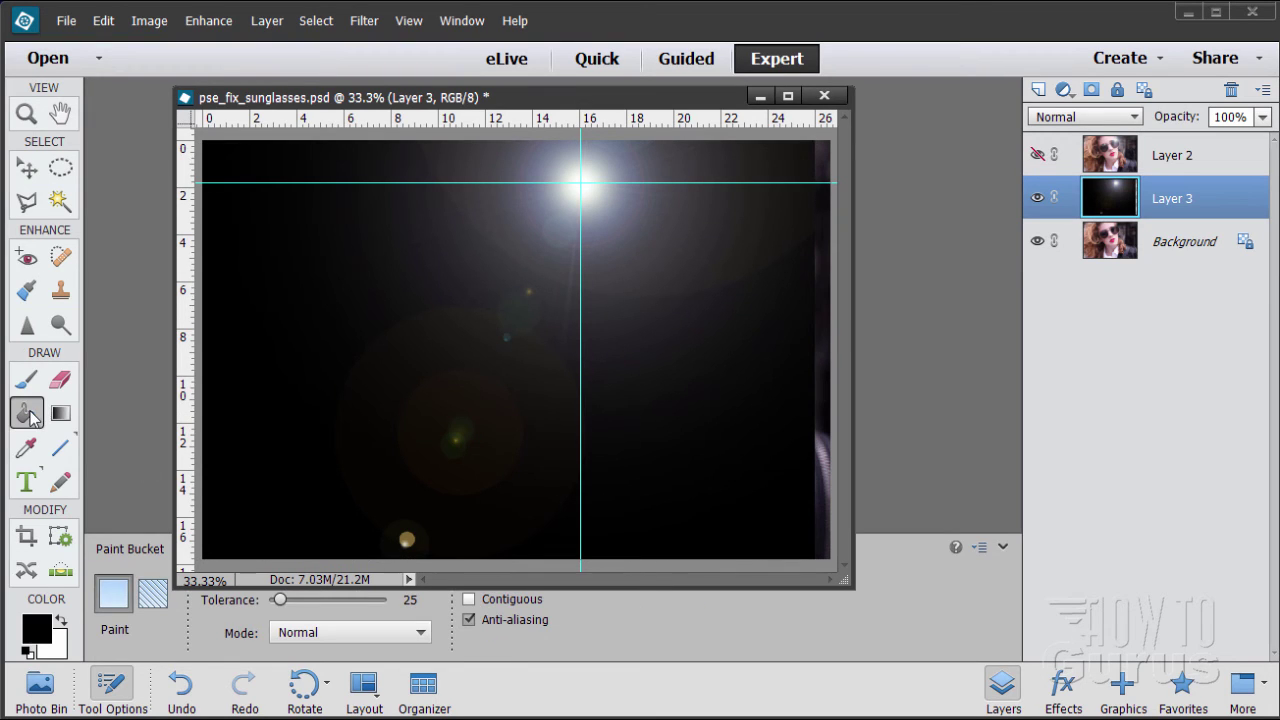
left_click(824, 462)
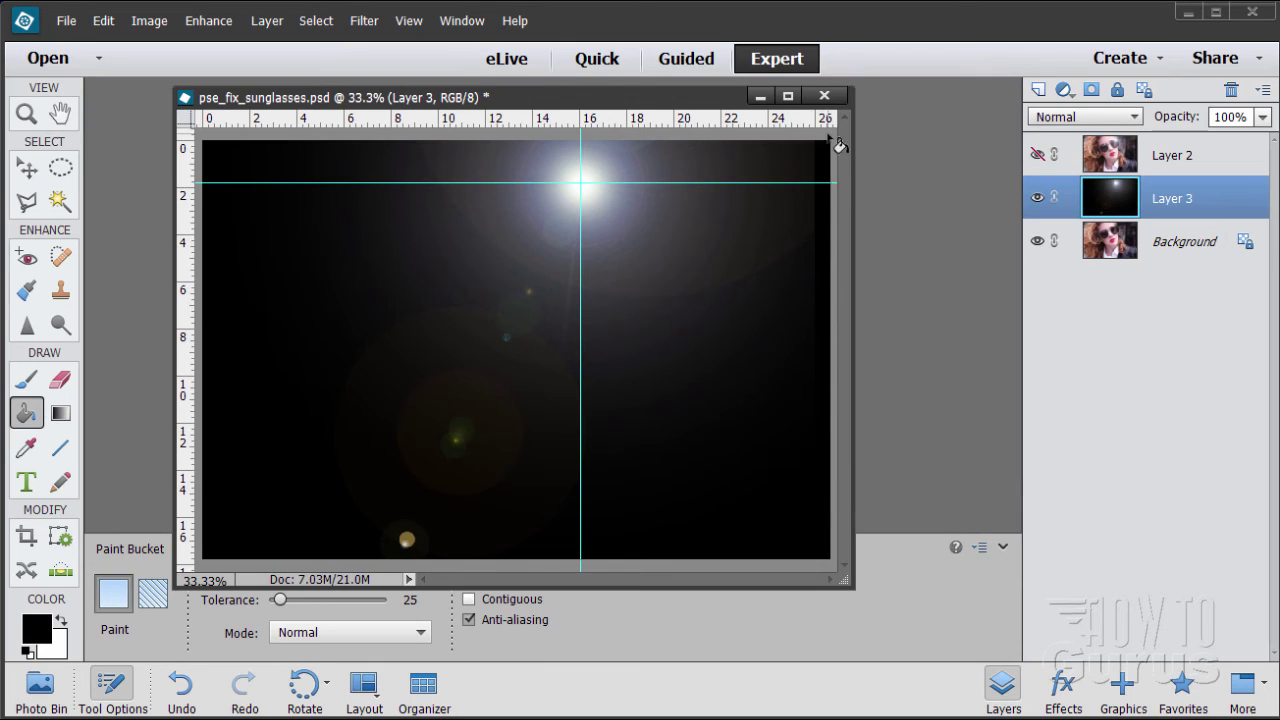
left_click(27, 168)
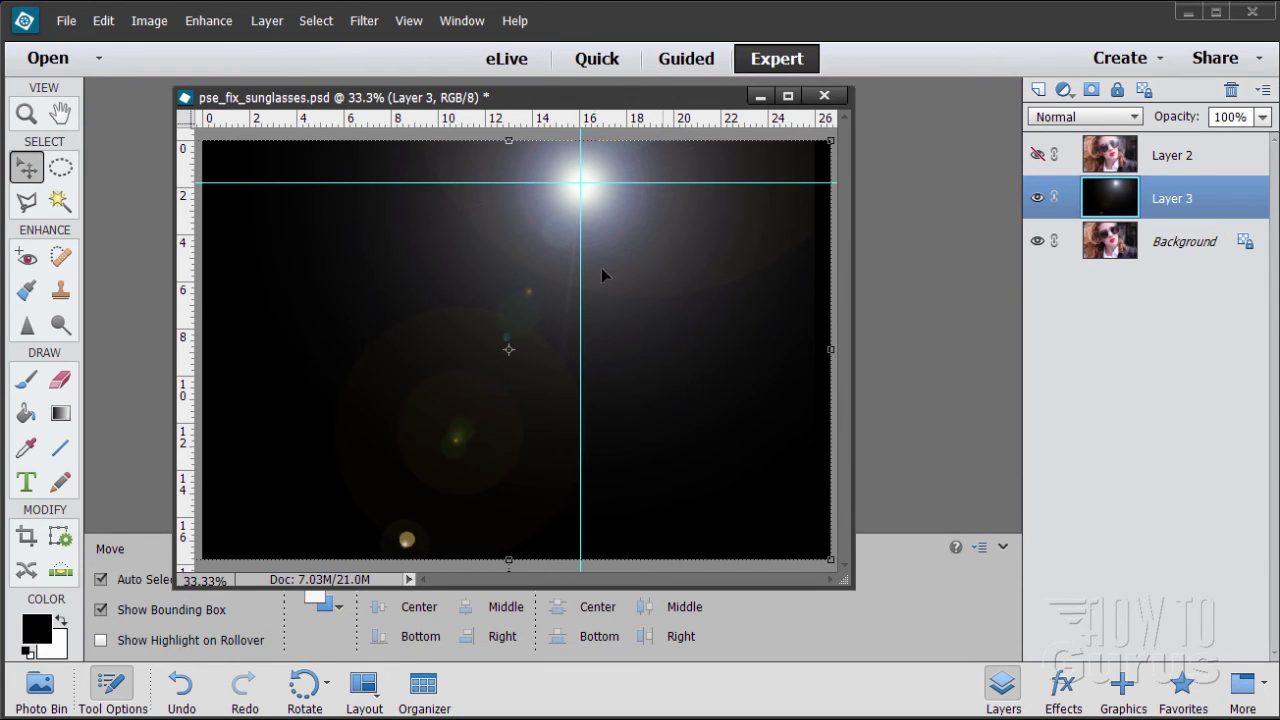
Step: Clear the guides and set Layer 3's blend mode to Screen
left_click(407, 22)
left_click(447, 329)
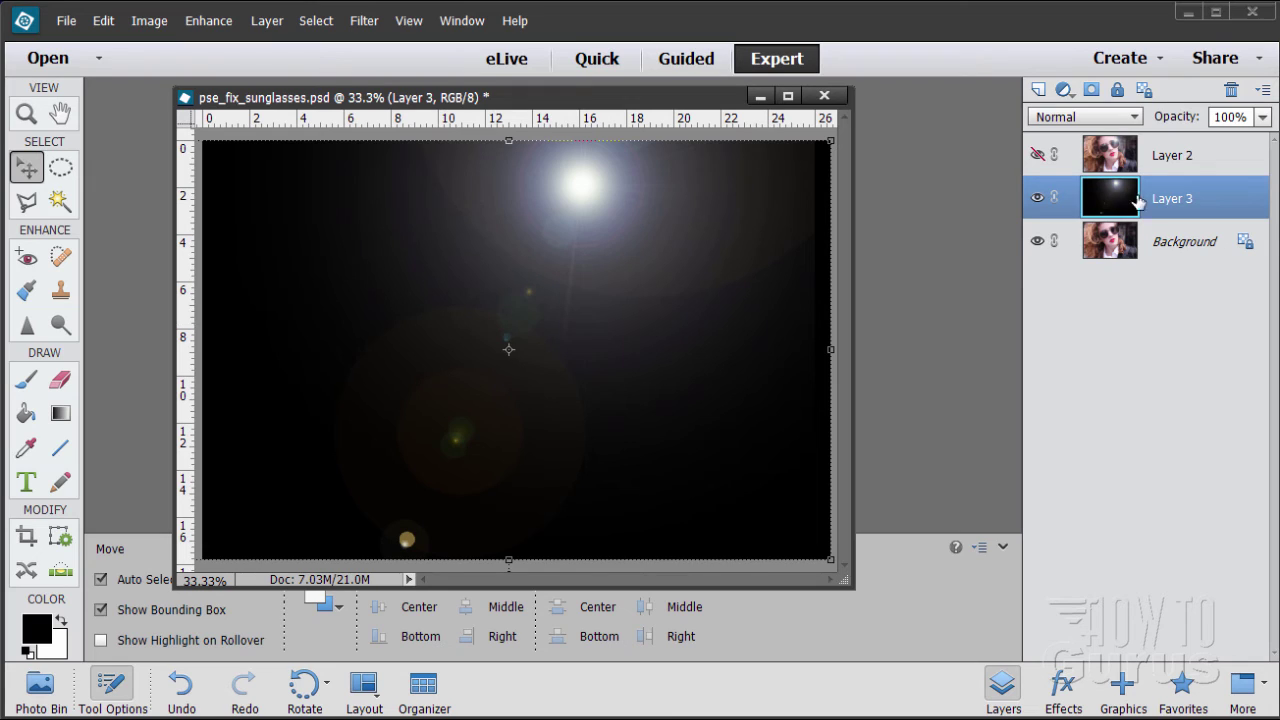
left_click(1089, 118)
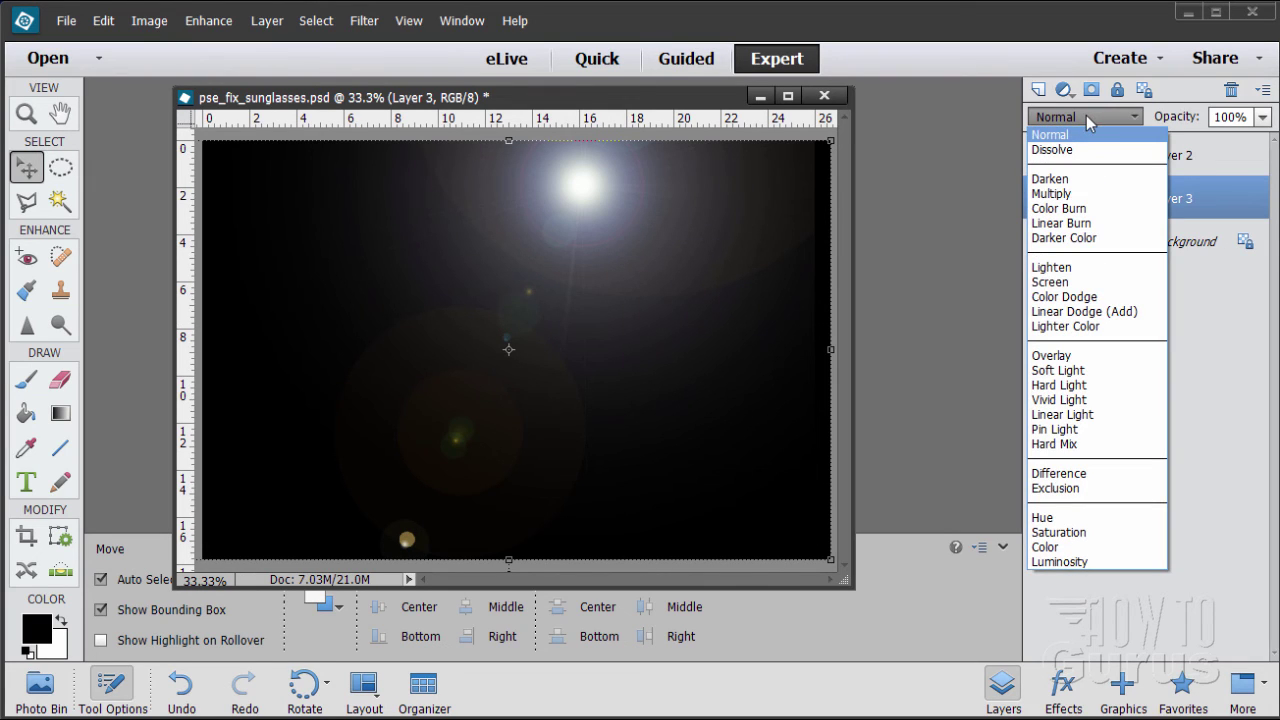
left_click(1175, 182)
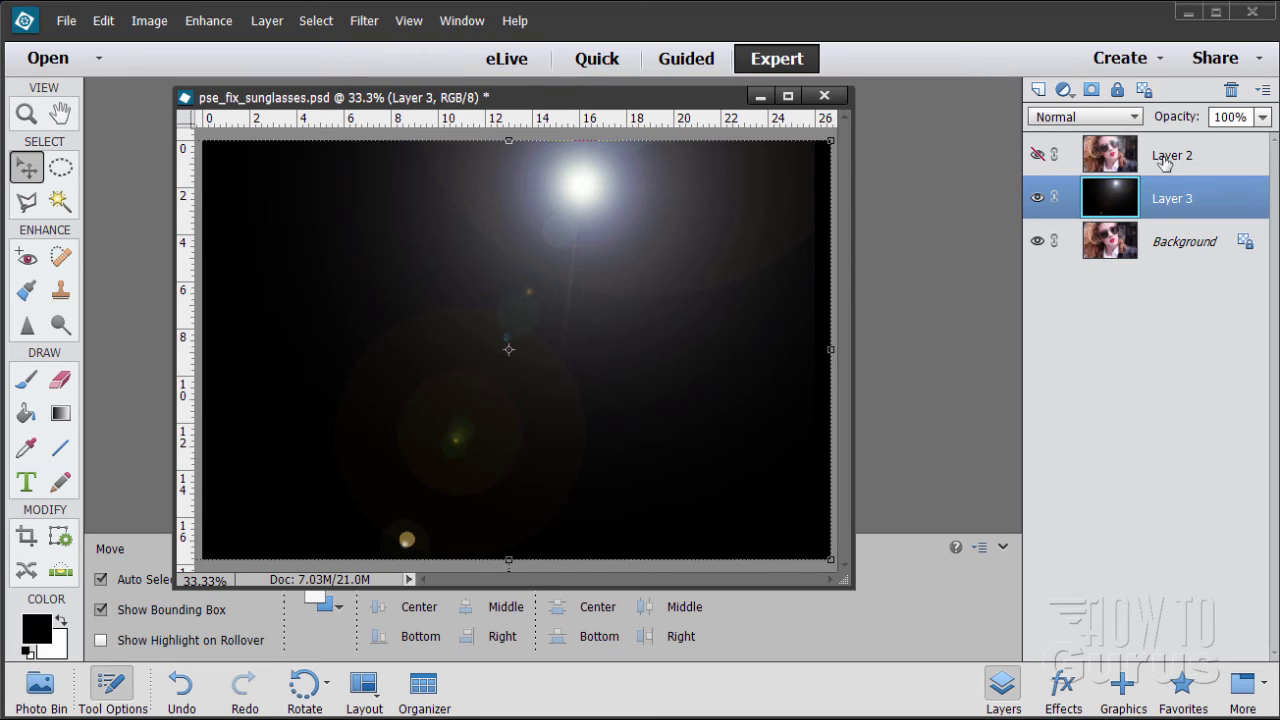
left_click(1085, 117)
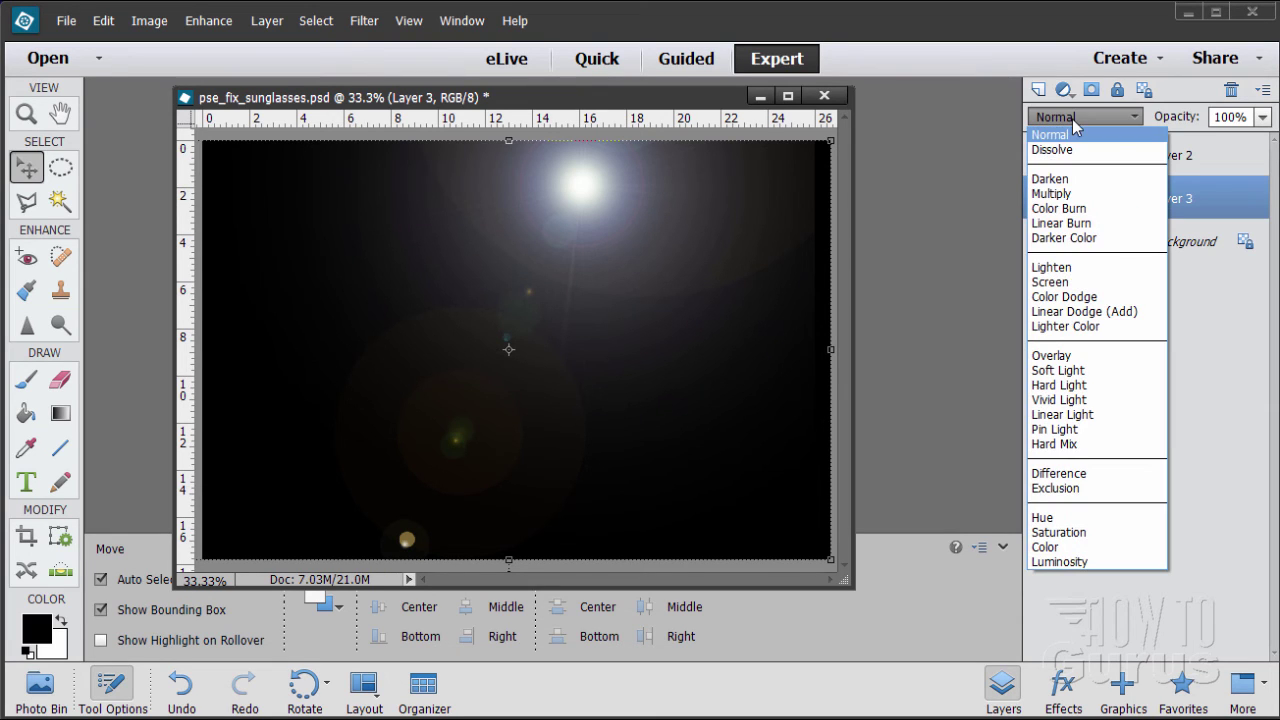
left_click(1050, 282)
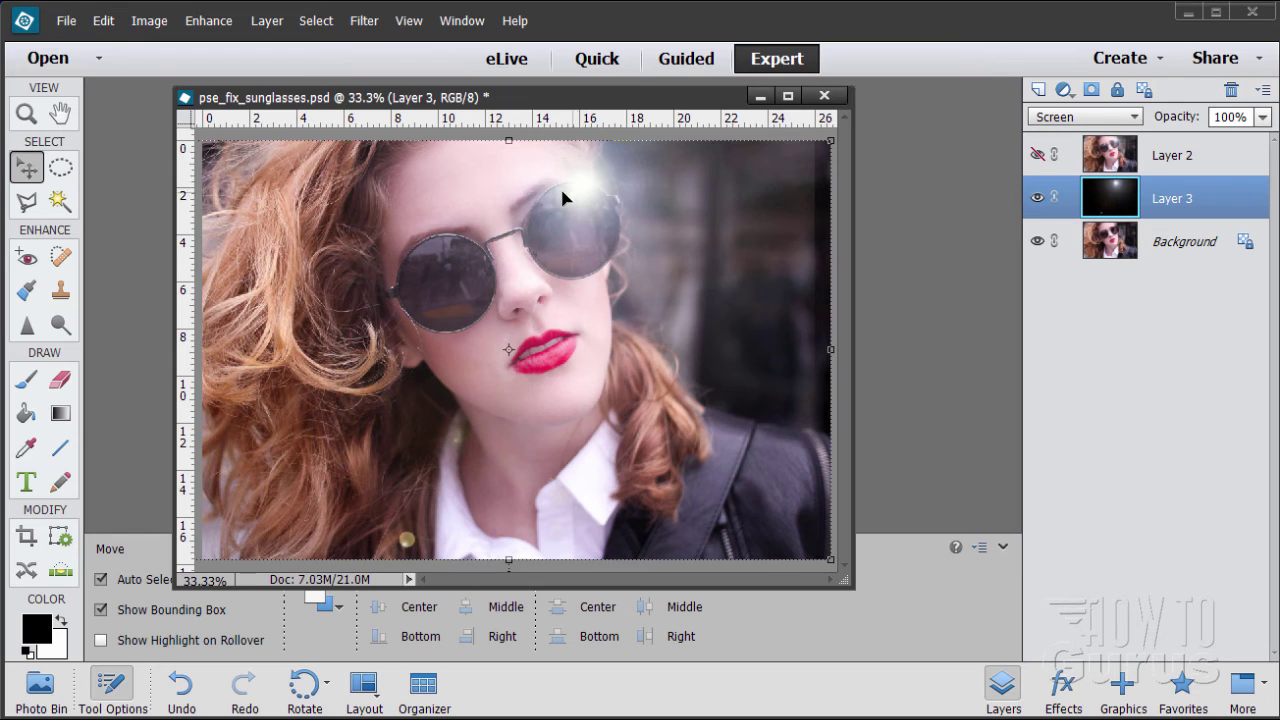
left_click_drag(1263, 117, 1278, 145)
Step: Paint a white glint on the left lens's upper edge with an 80%-opacity brush
left_click(61, 620)
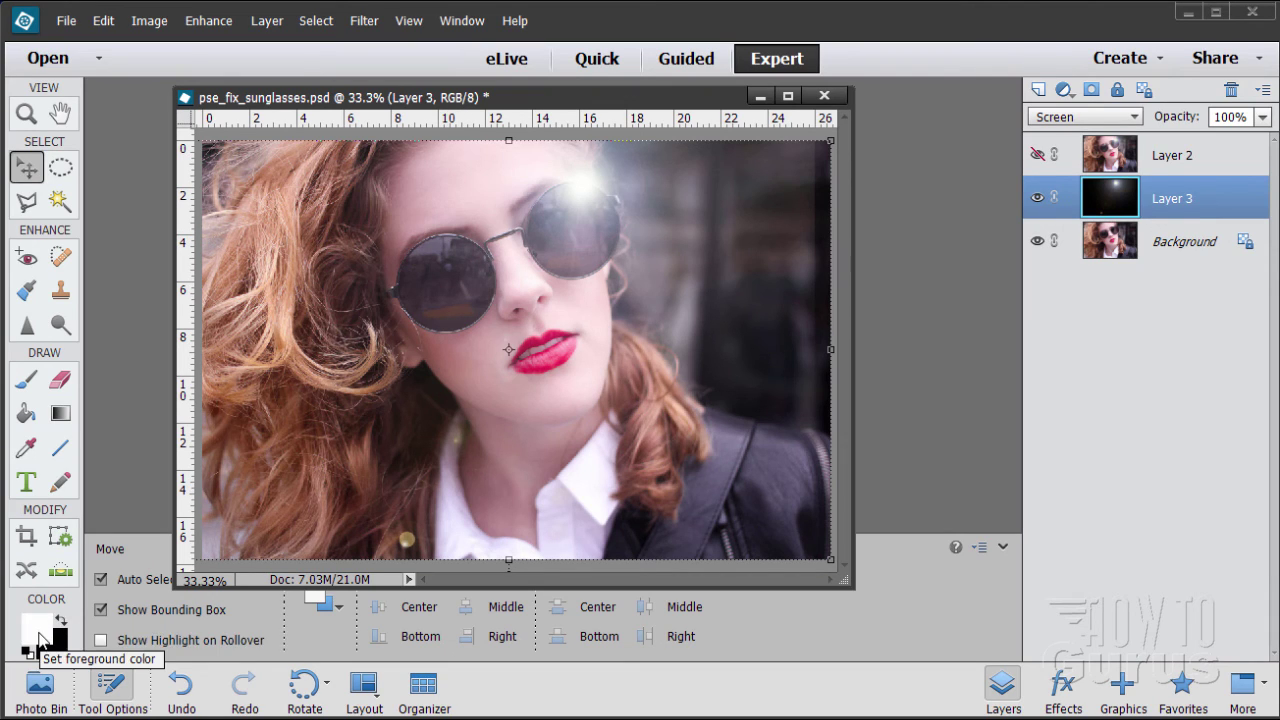
left_click(26, 381)
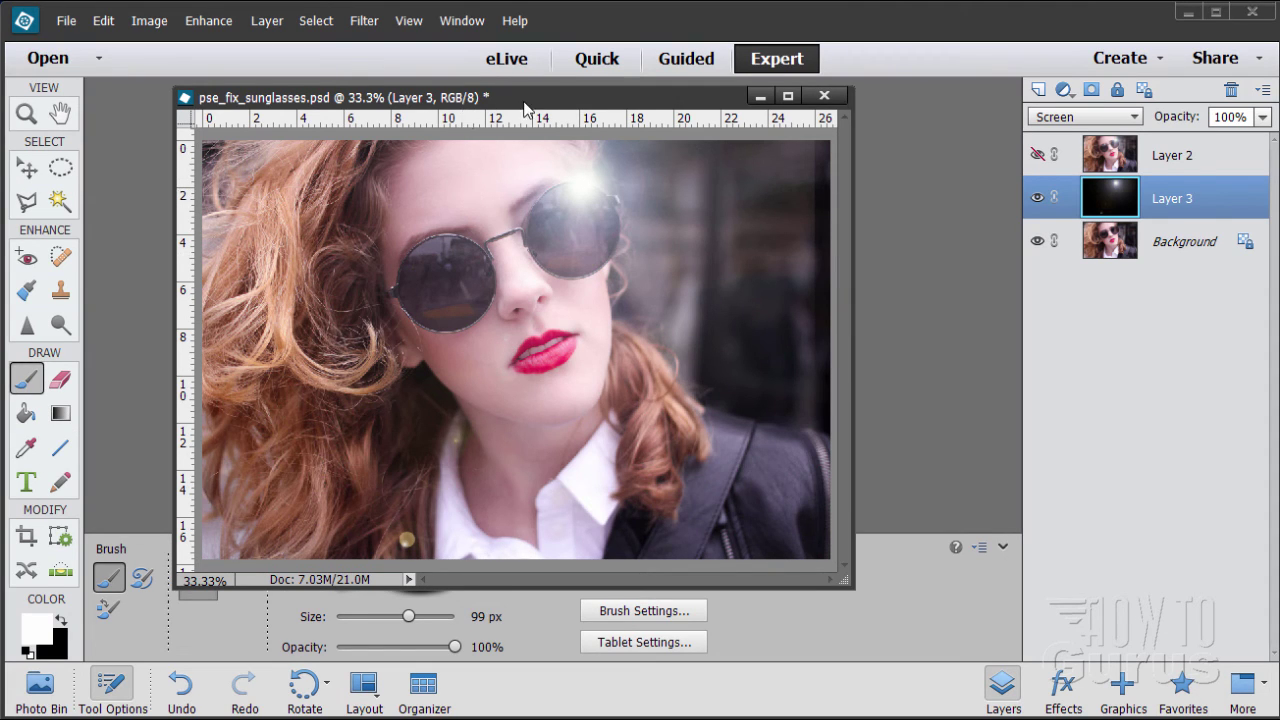
left_click_drag(529, 98, 930, 119)
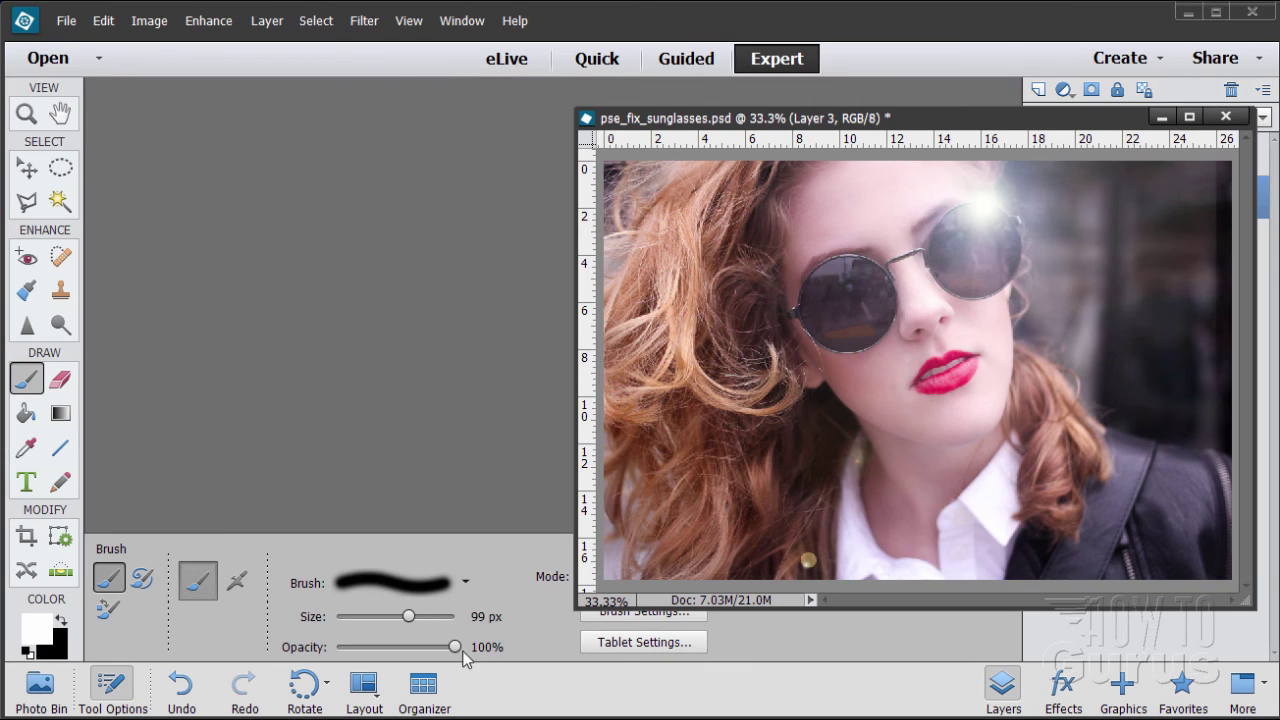
left_click_drag(455, 647, 432, 655)
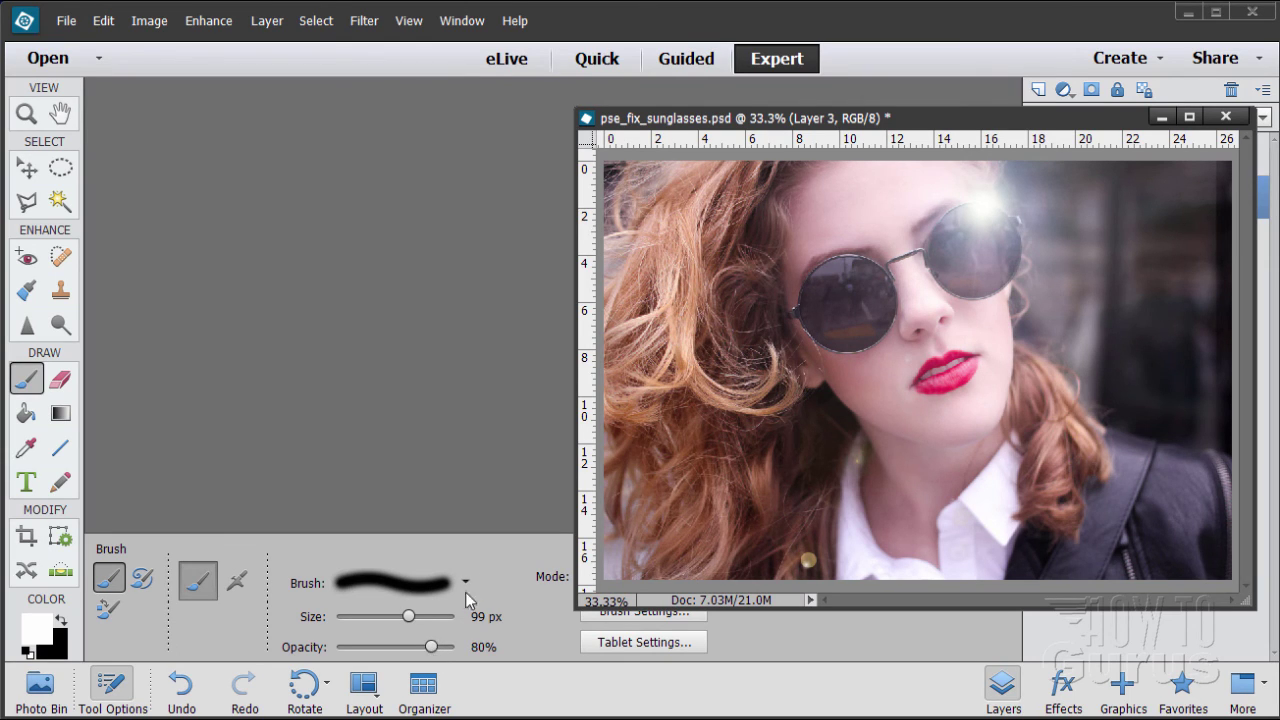
left_click_drag(905, 130, 488, 111)
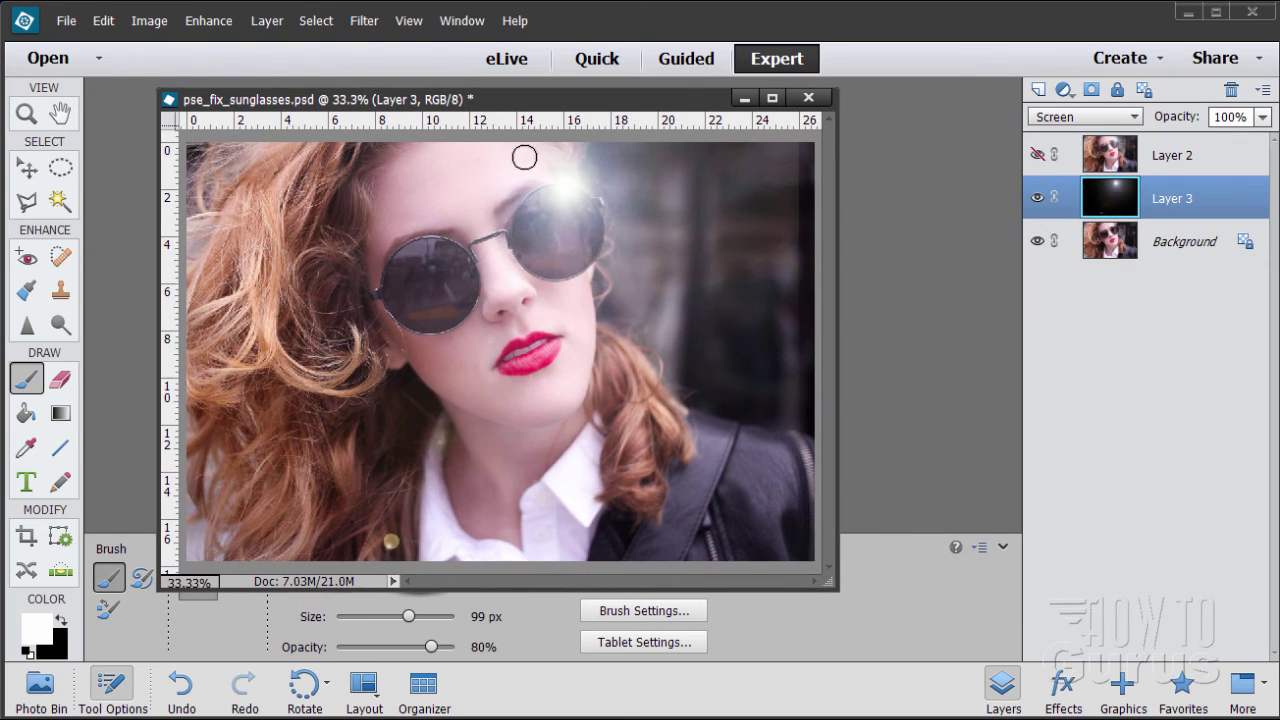
left_click(445, 238)
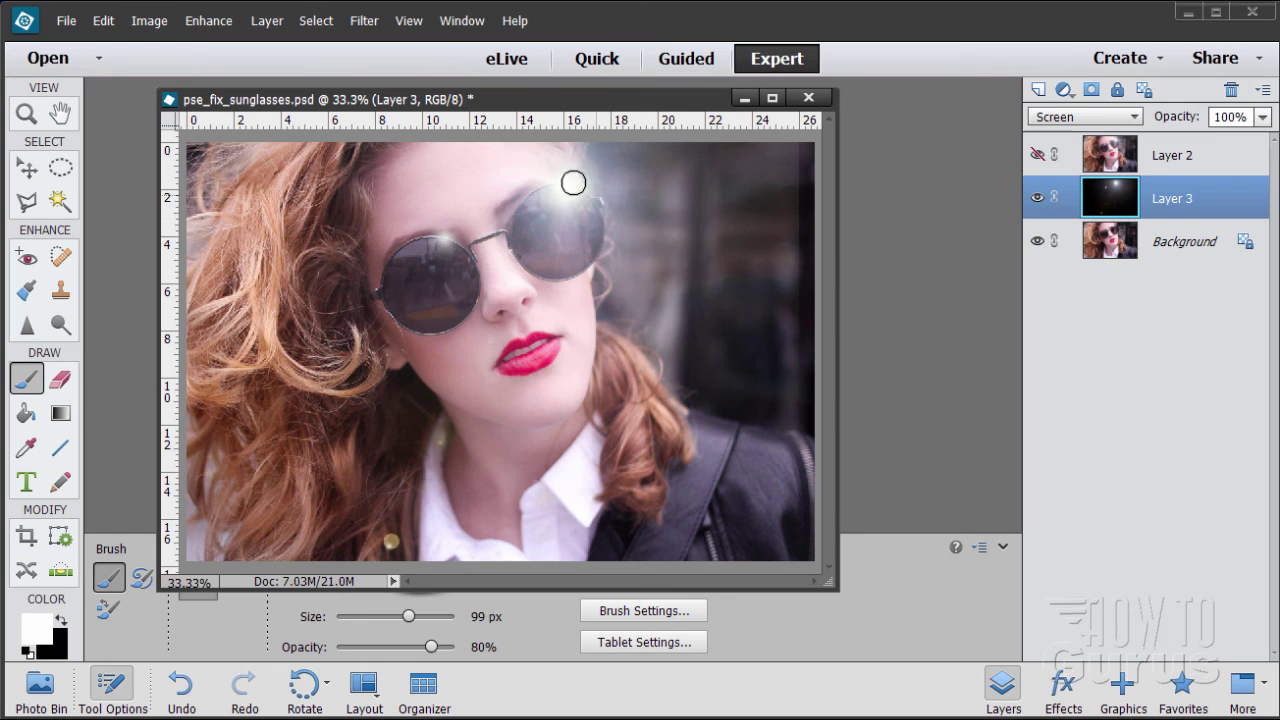
mouse_move(634, 100)
left_mouse_down()
mouse_move(623, 16)
mouse_move(620, 44)
left_mouse_up()
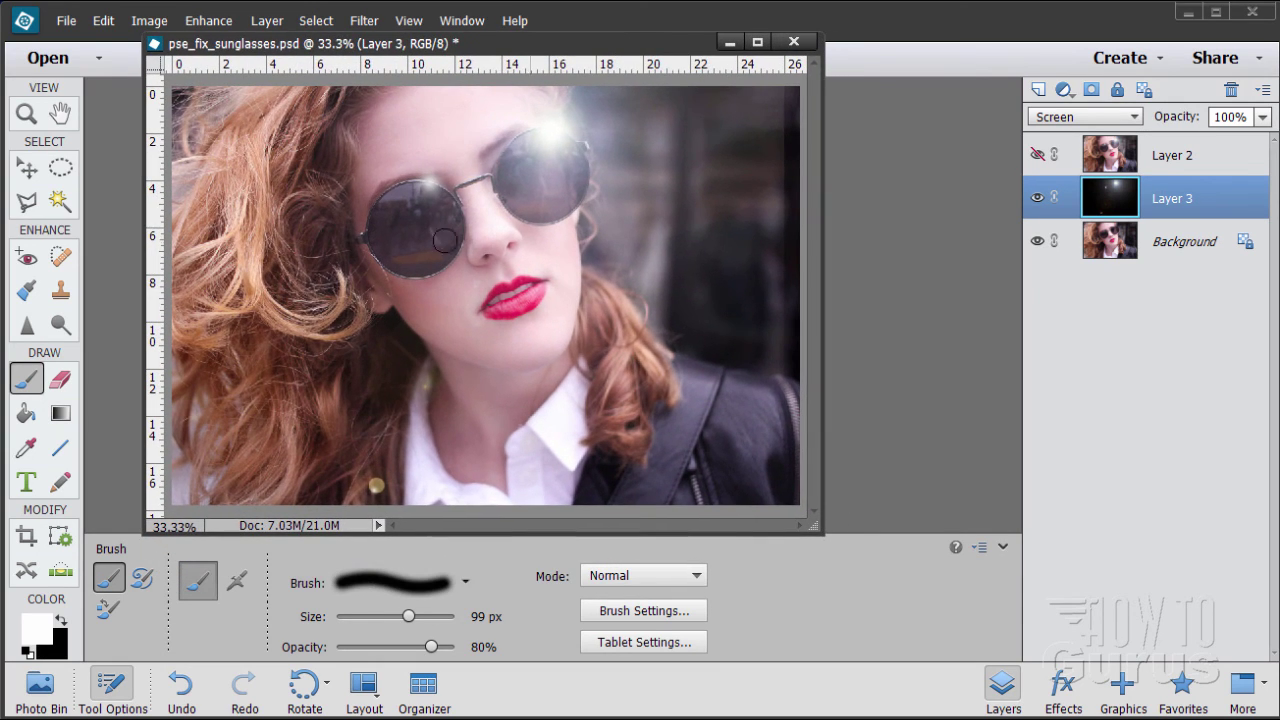
Step: Zoom to 50% on the face and enlarge the document window to fill the workspace
left_click(26, 114)
left_click(515, 281)
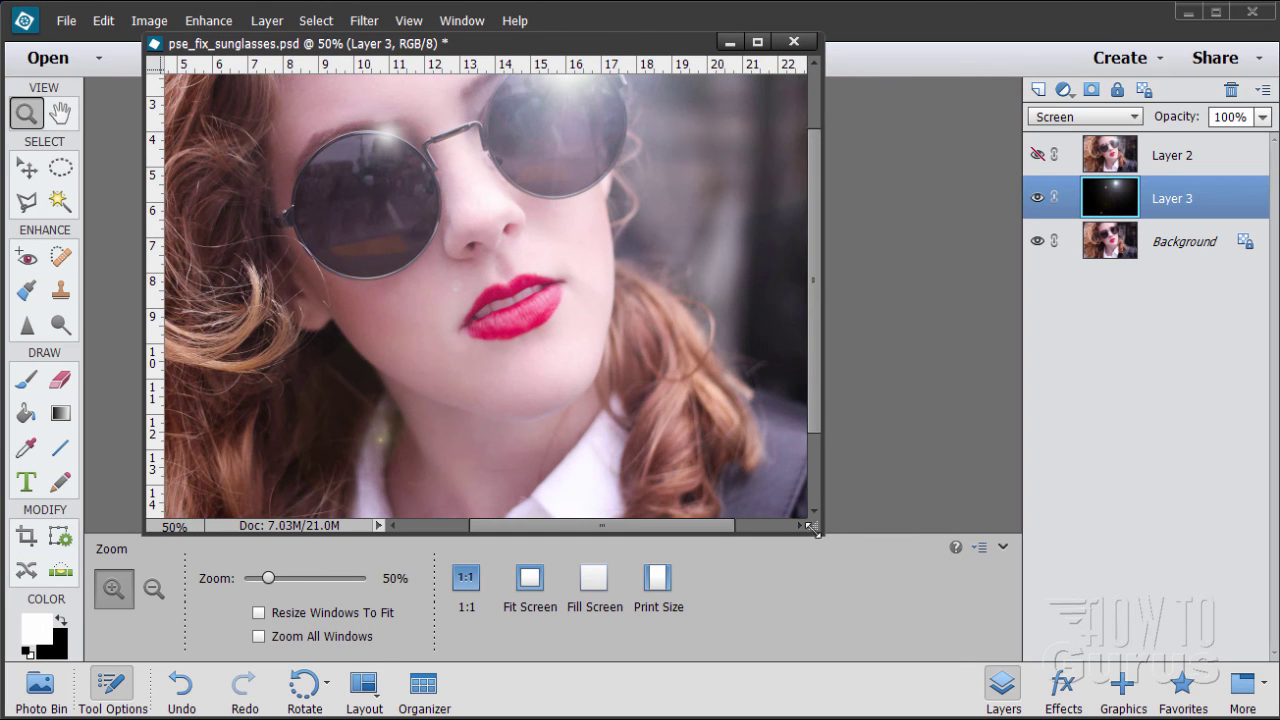
left_click_drag(812, 525, 1127, 718)
left_click(26, 167)
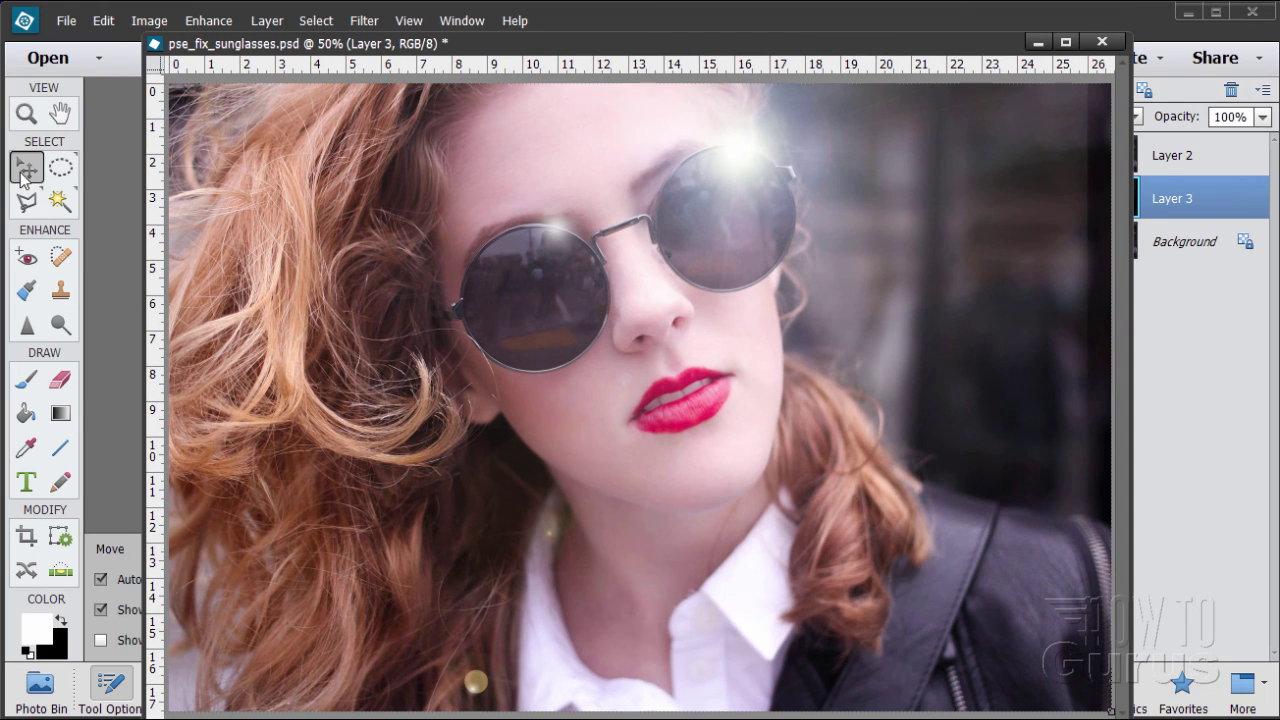